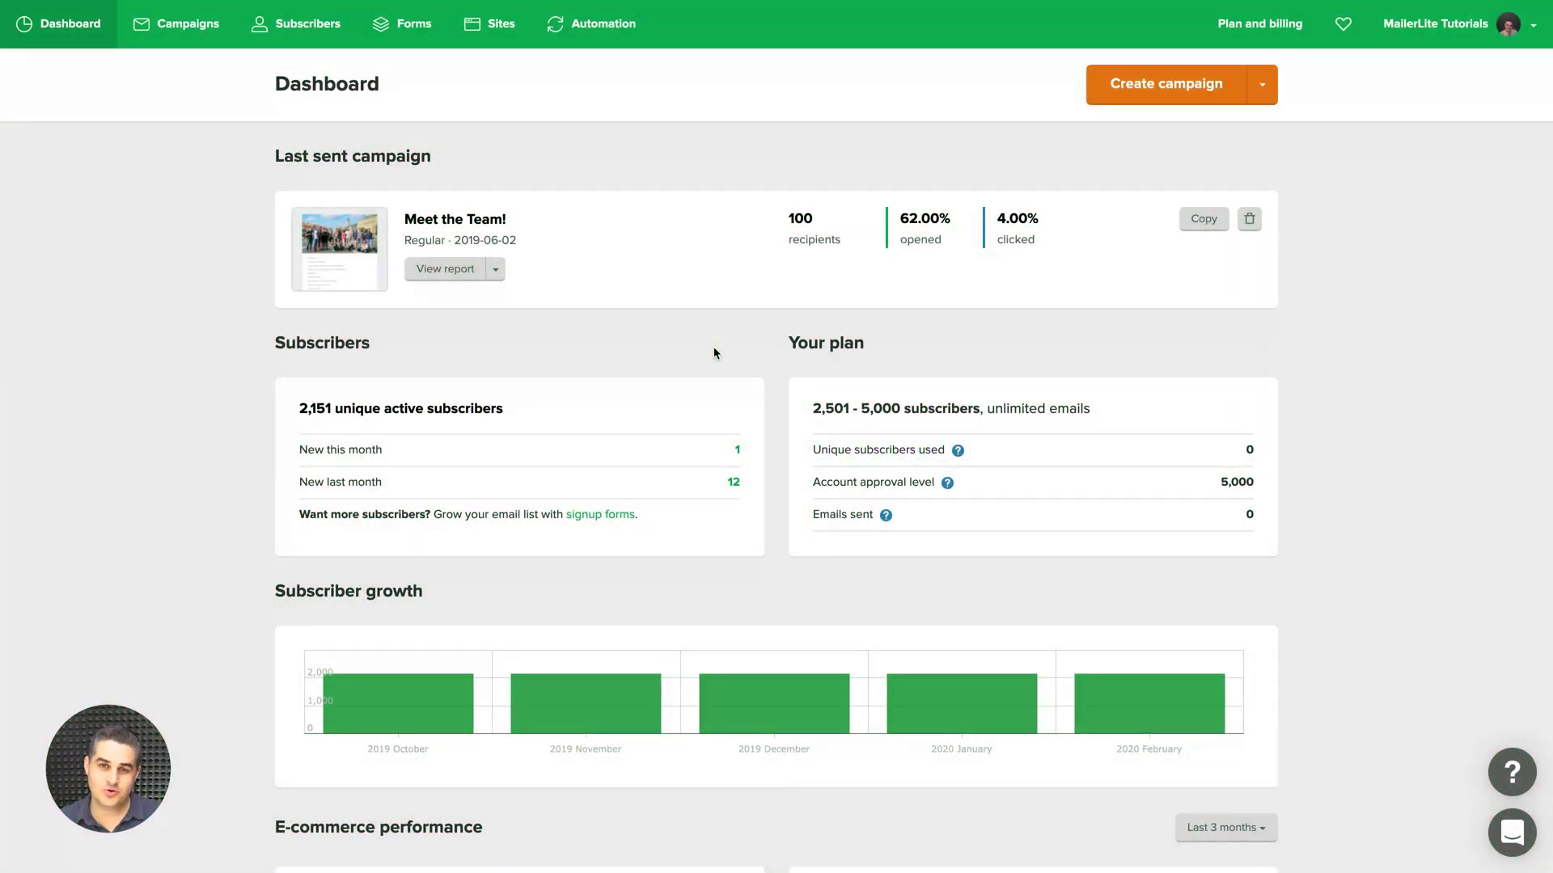
Create a new website in Sites and name it 'Site'.
left_click(495, 24)
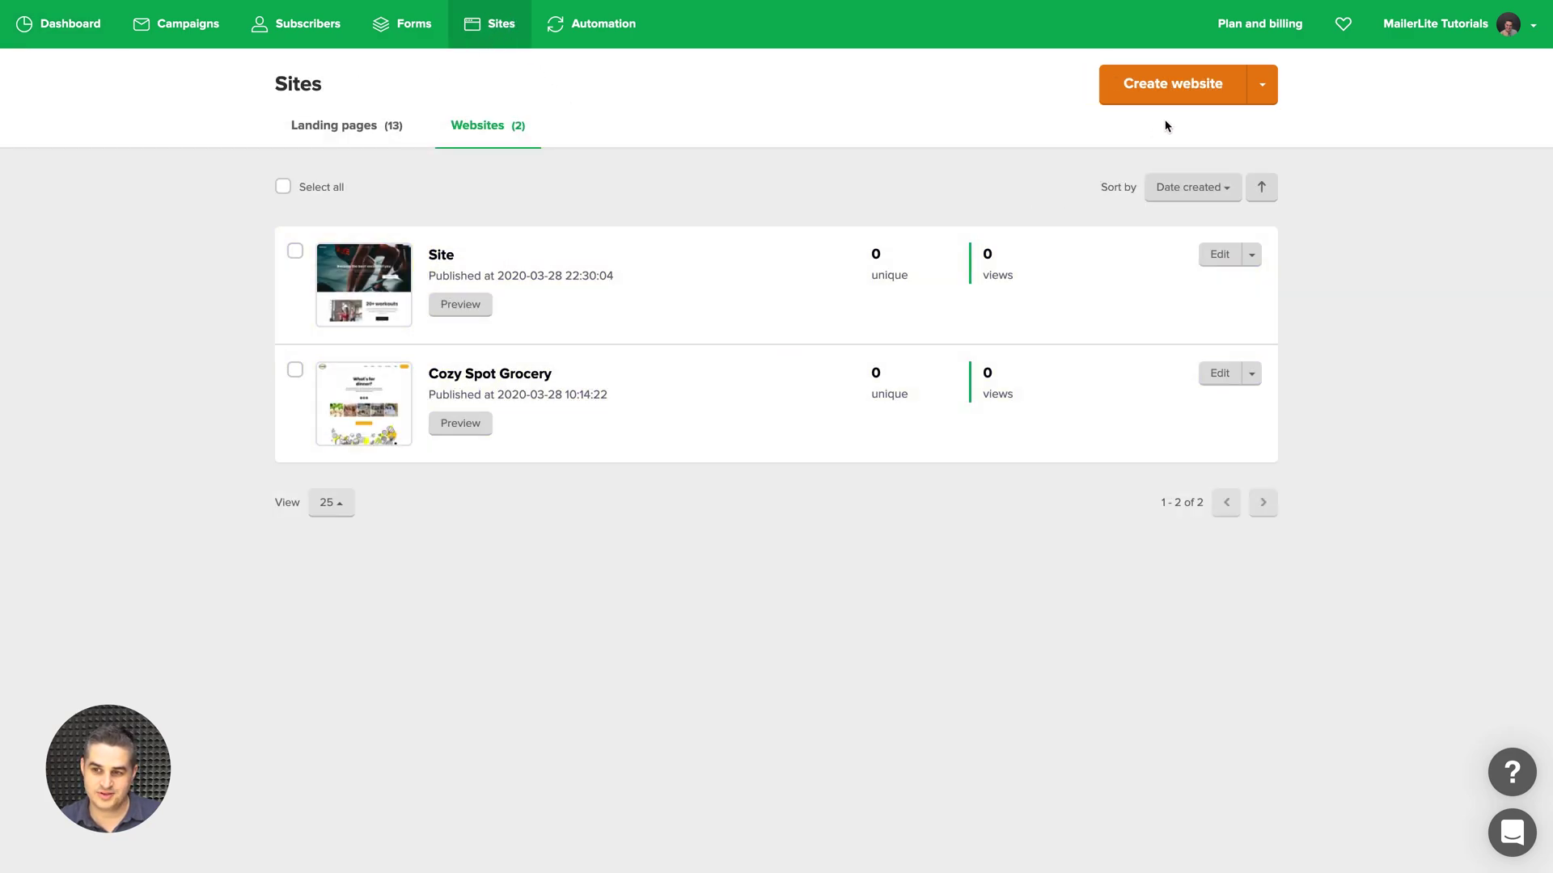
left_click(1177, 89)
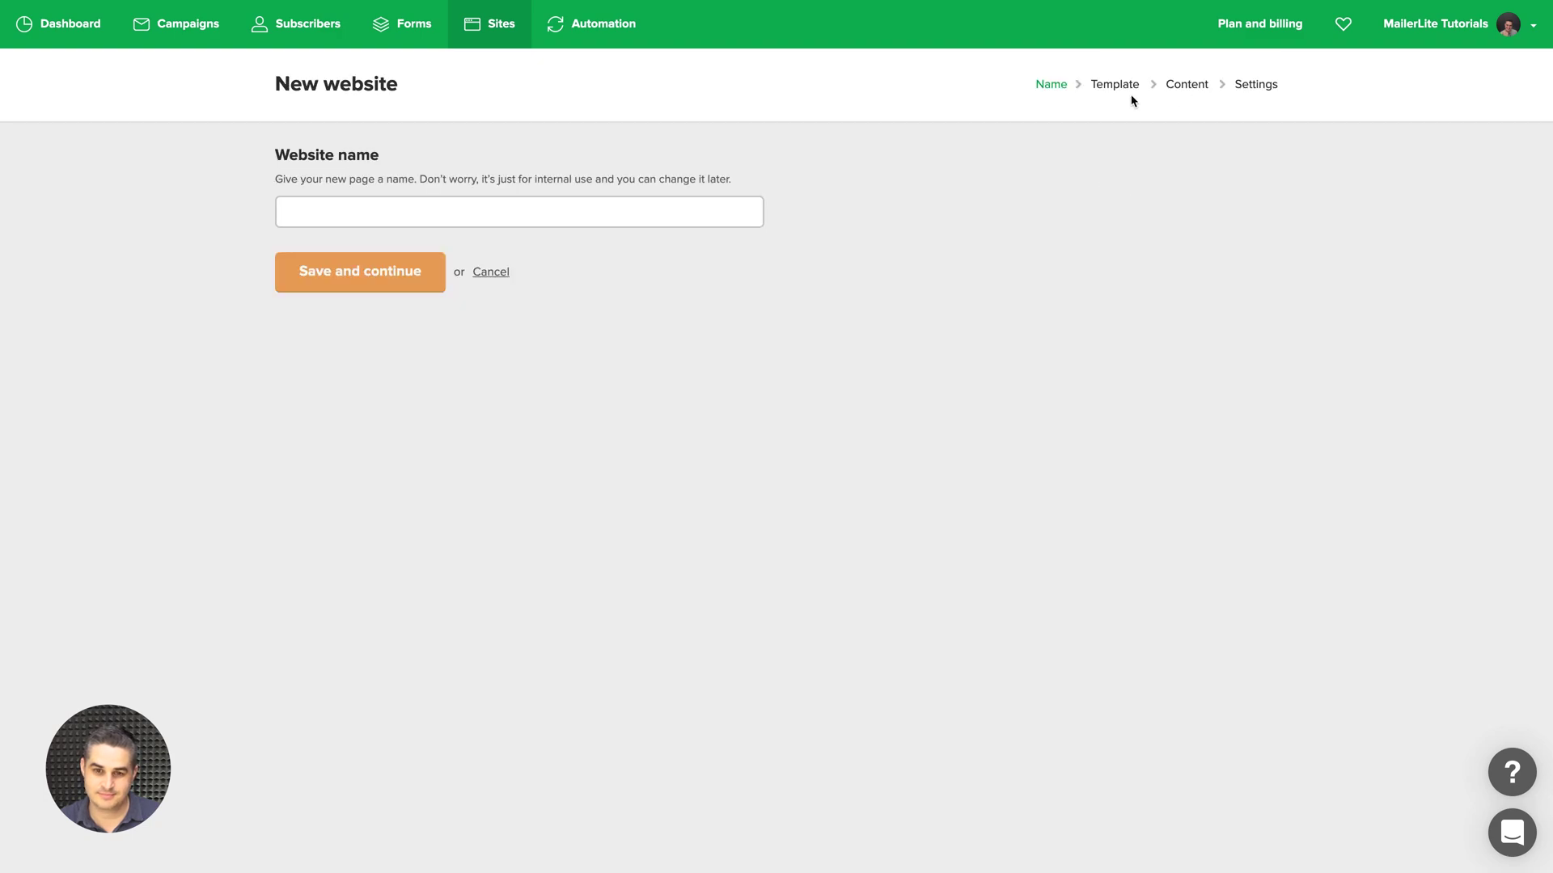
left_click(633, 199)
type("Site")
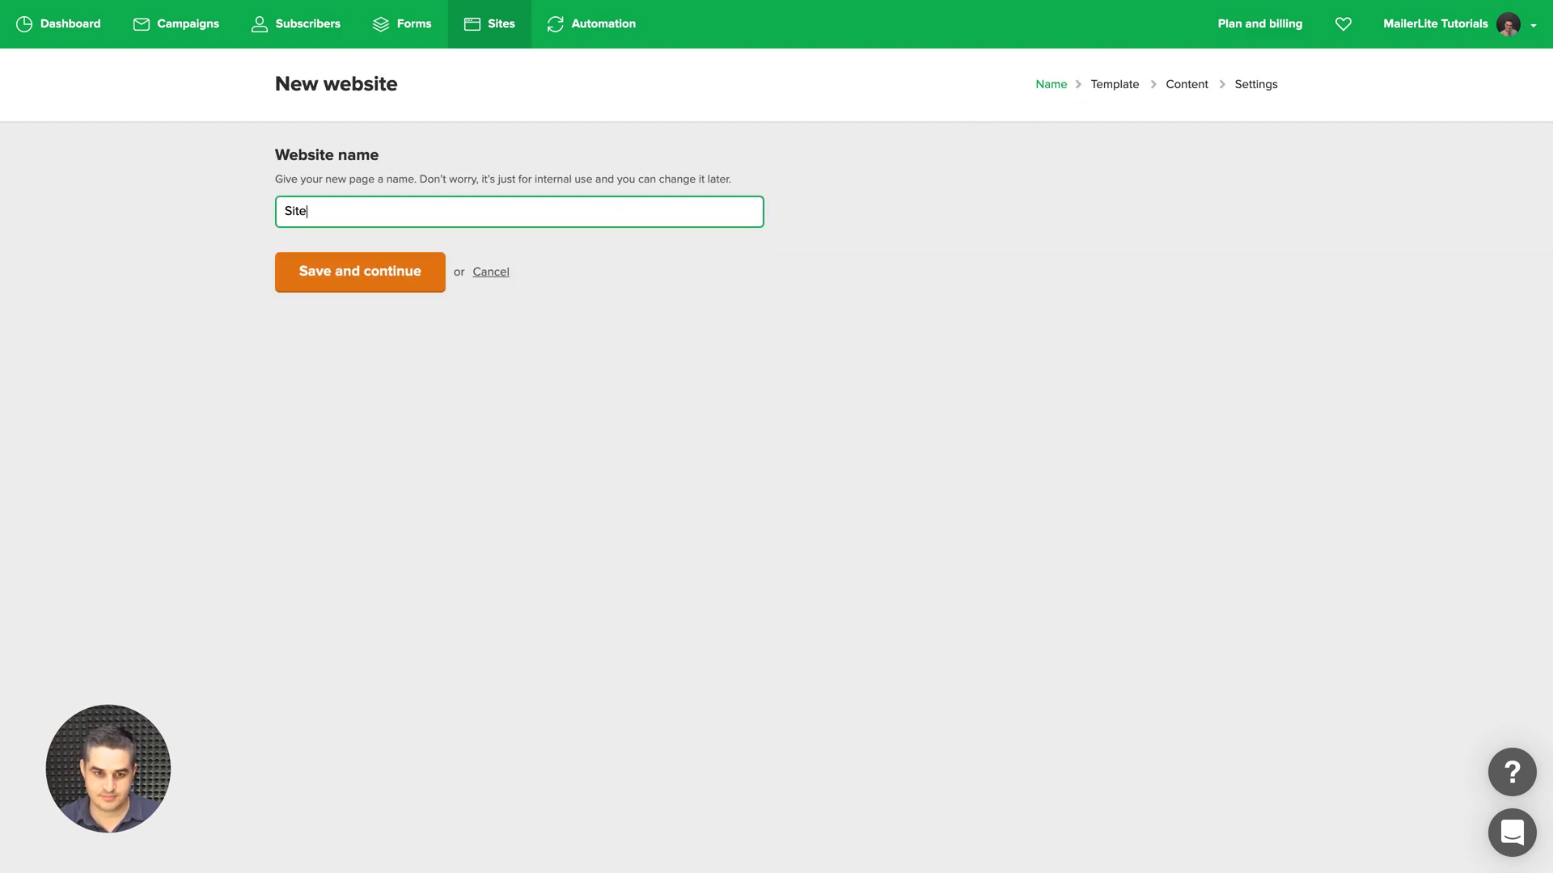
left_click(369, 269)
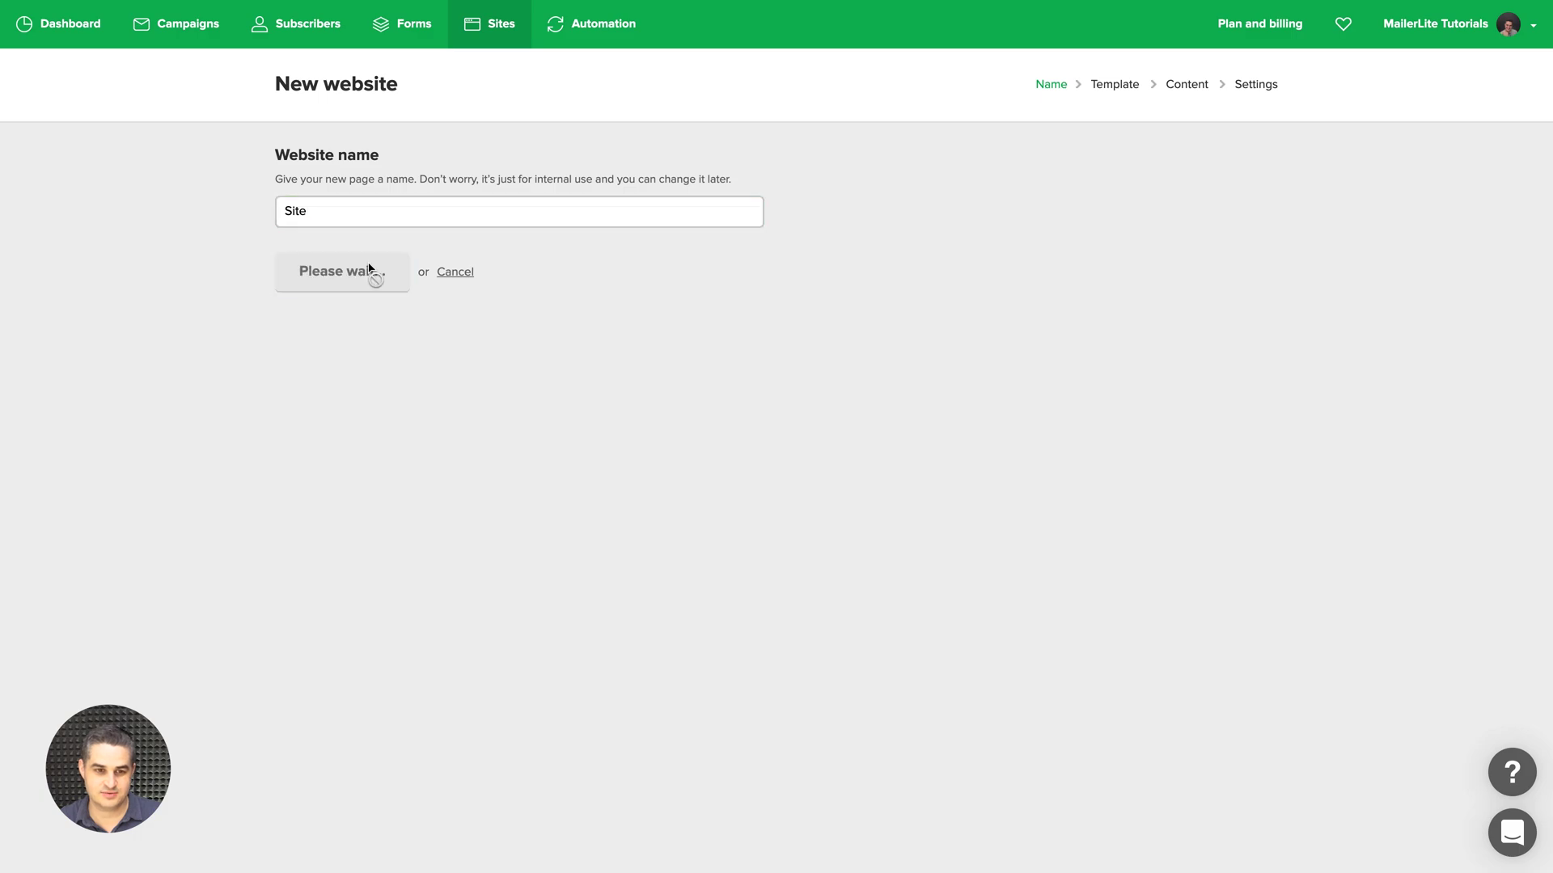
Add the site's signups to the Weekly Newsletter group and continue to templates.
scroll(370, 270, "down", 15)
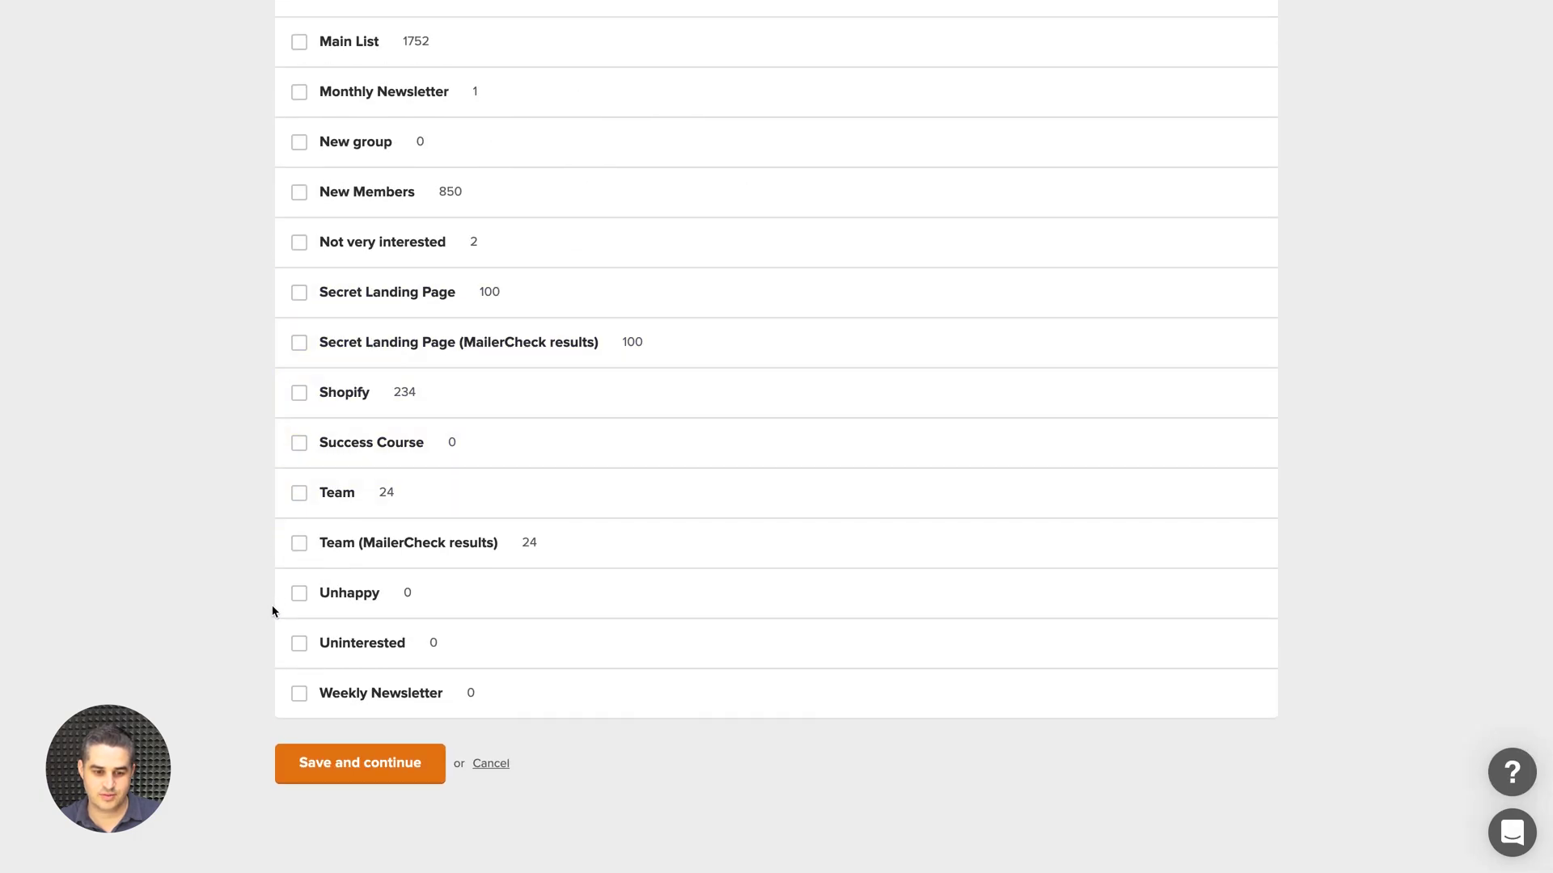
left_click(297, 693)
scroll(291, 711, "up", 1)
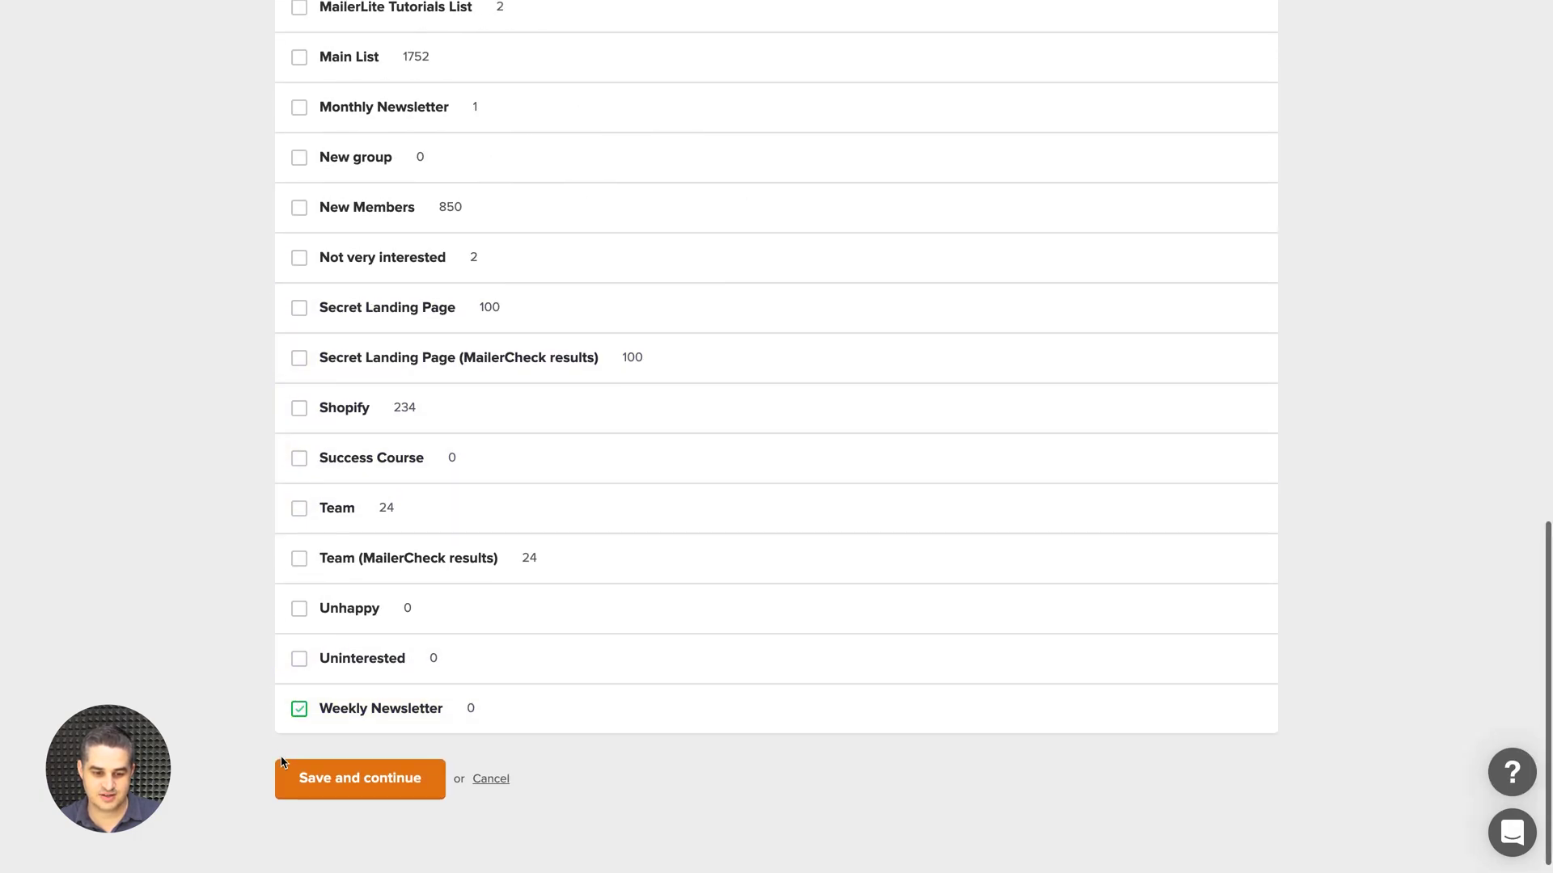
left_click(346, 798)
Choose the Author book template and show the site's page list in the editor.
mouse_move(468, 380)
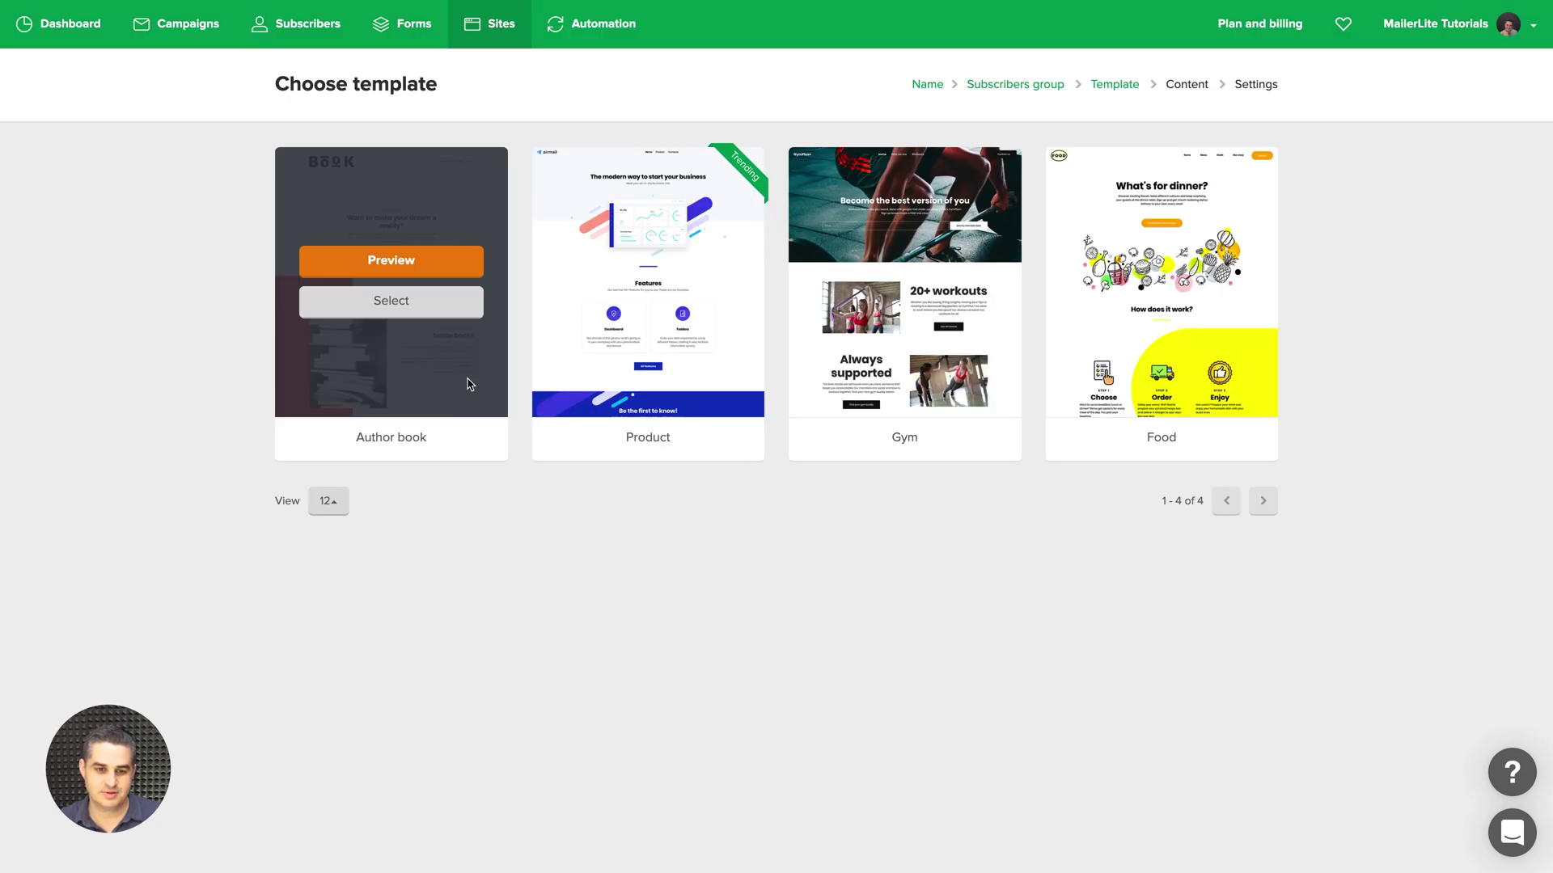
left_click(400, 306)
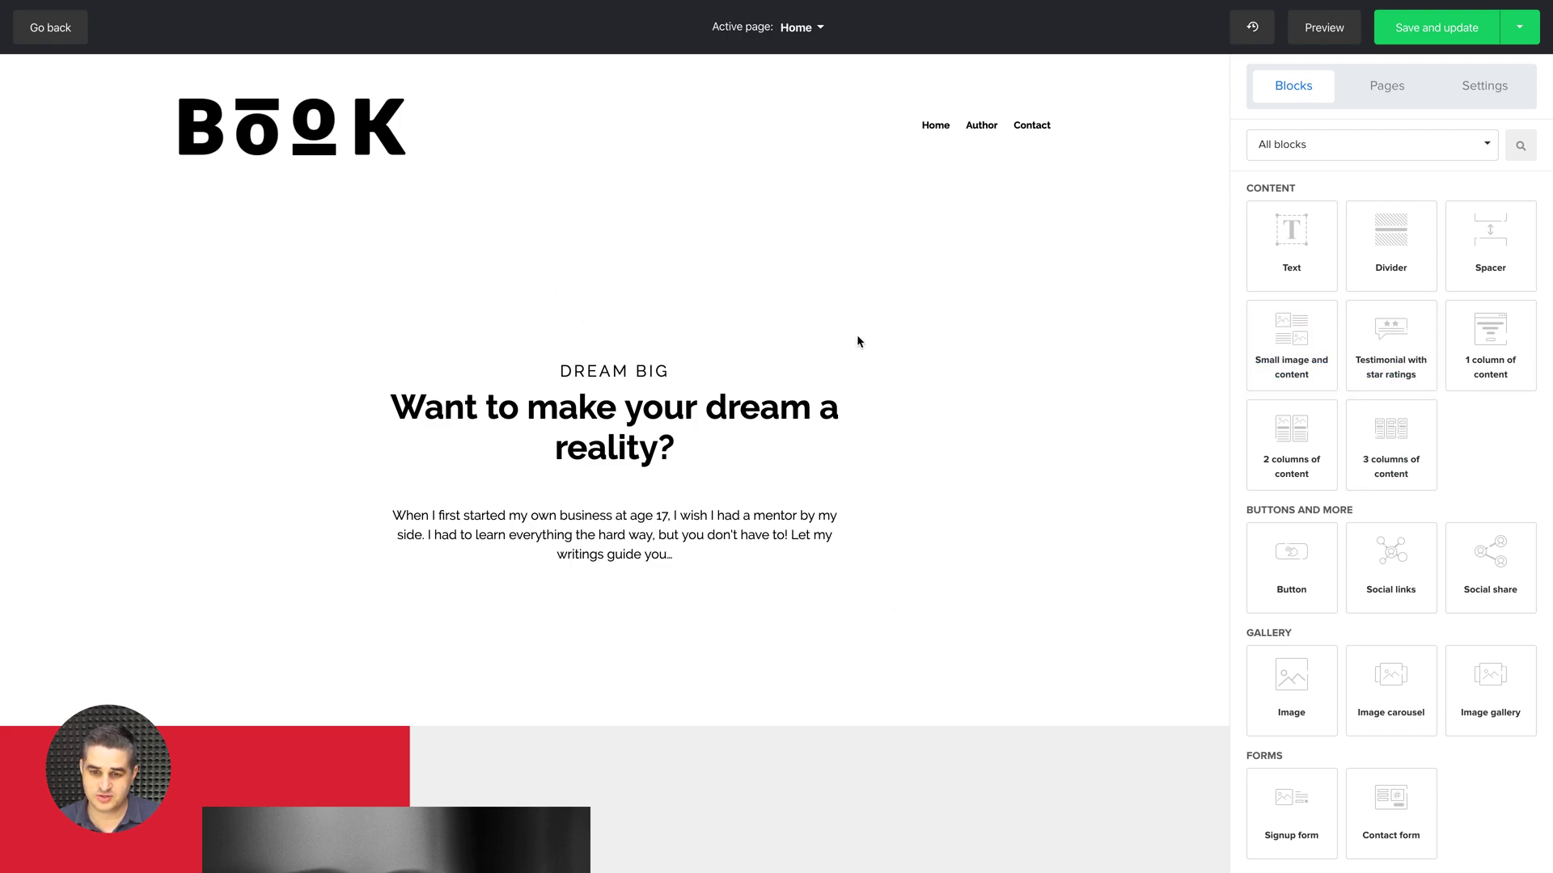
mouse_move(817, 328)
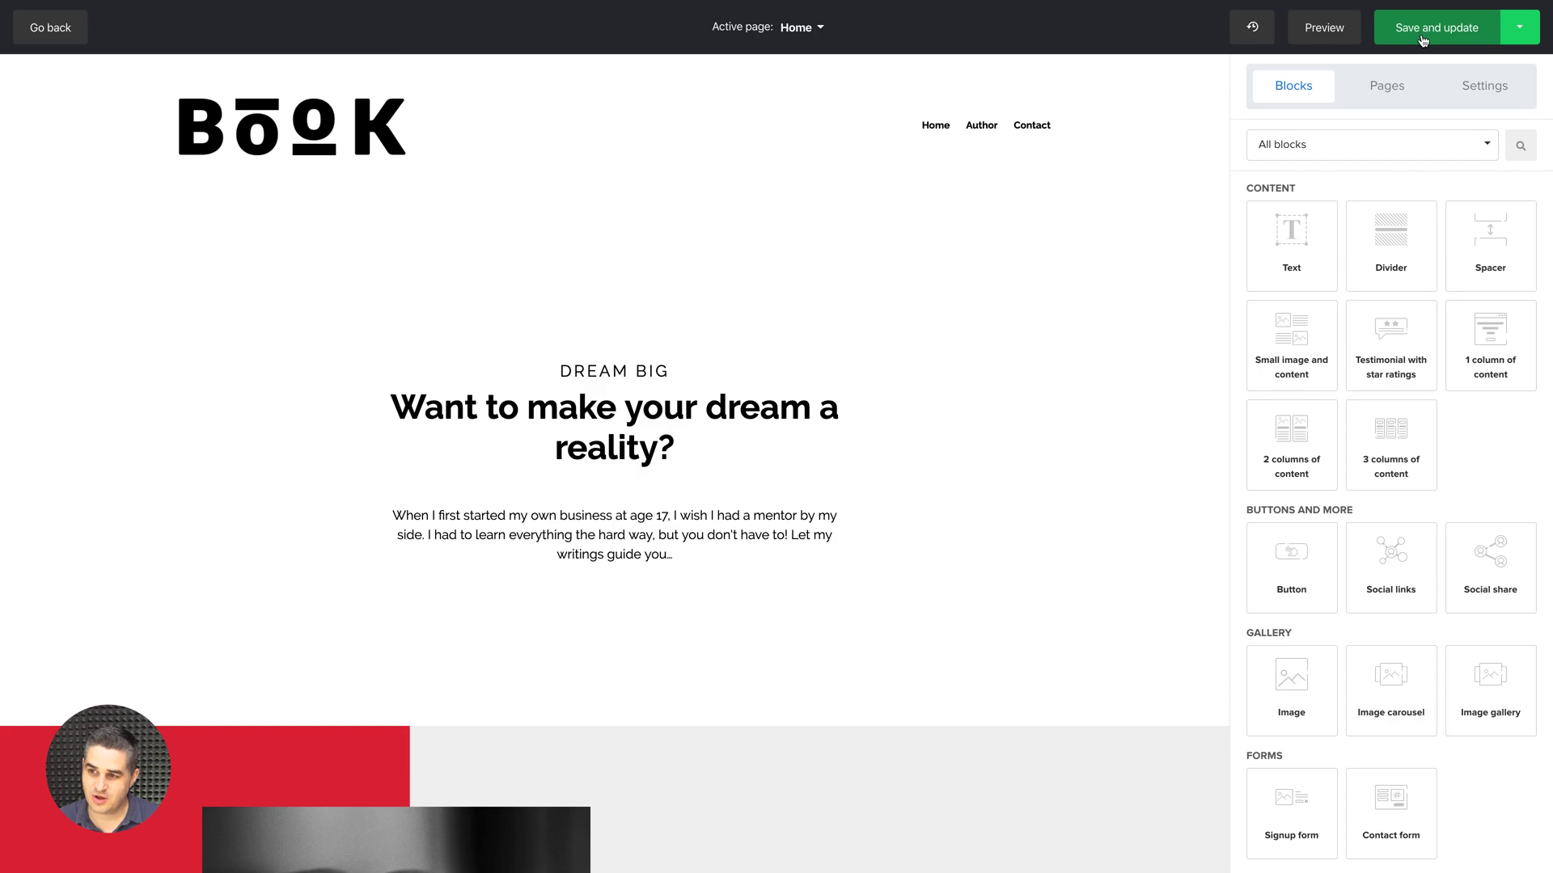
left_click(1395, 88)
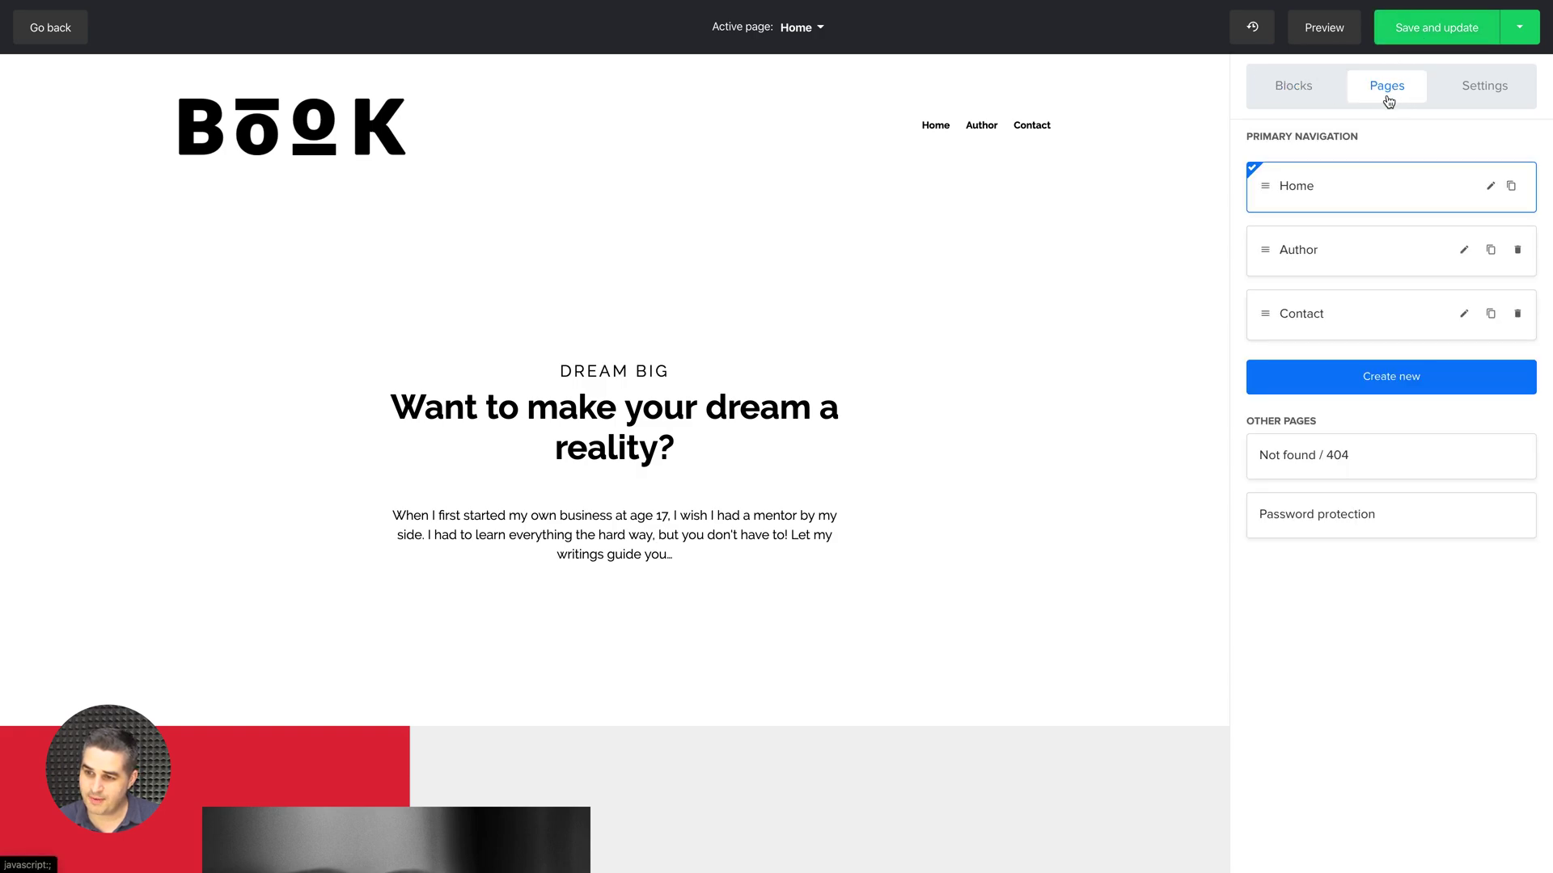
Review the Author page's slug and SEO/social share settings, then save the design.
left_click(1463, 255)
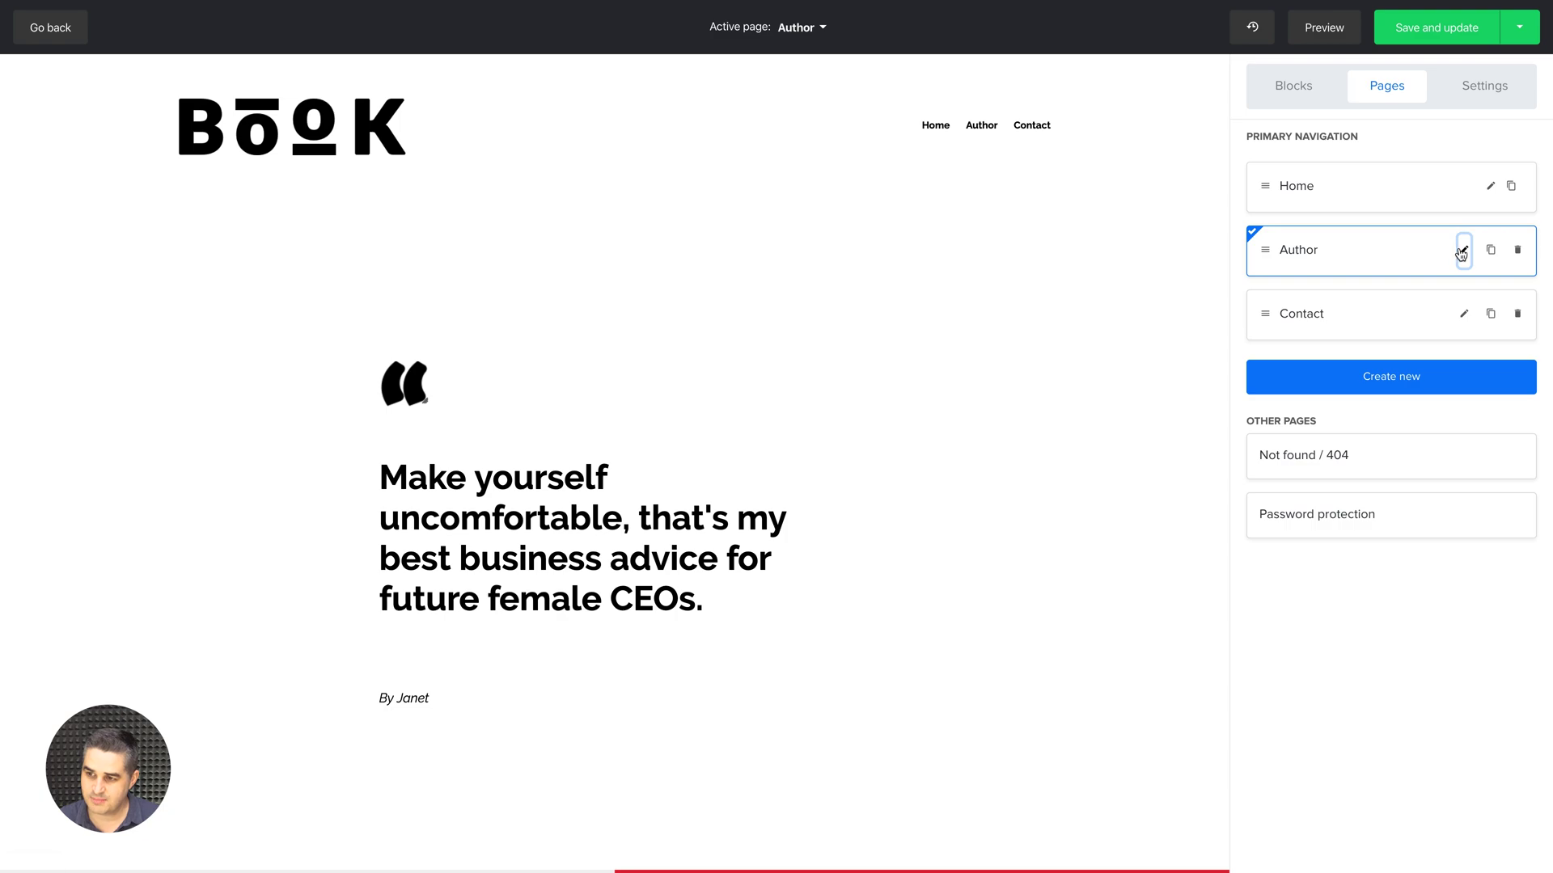
left_click(1460, 249)
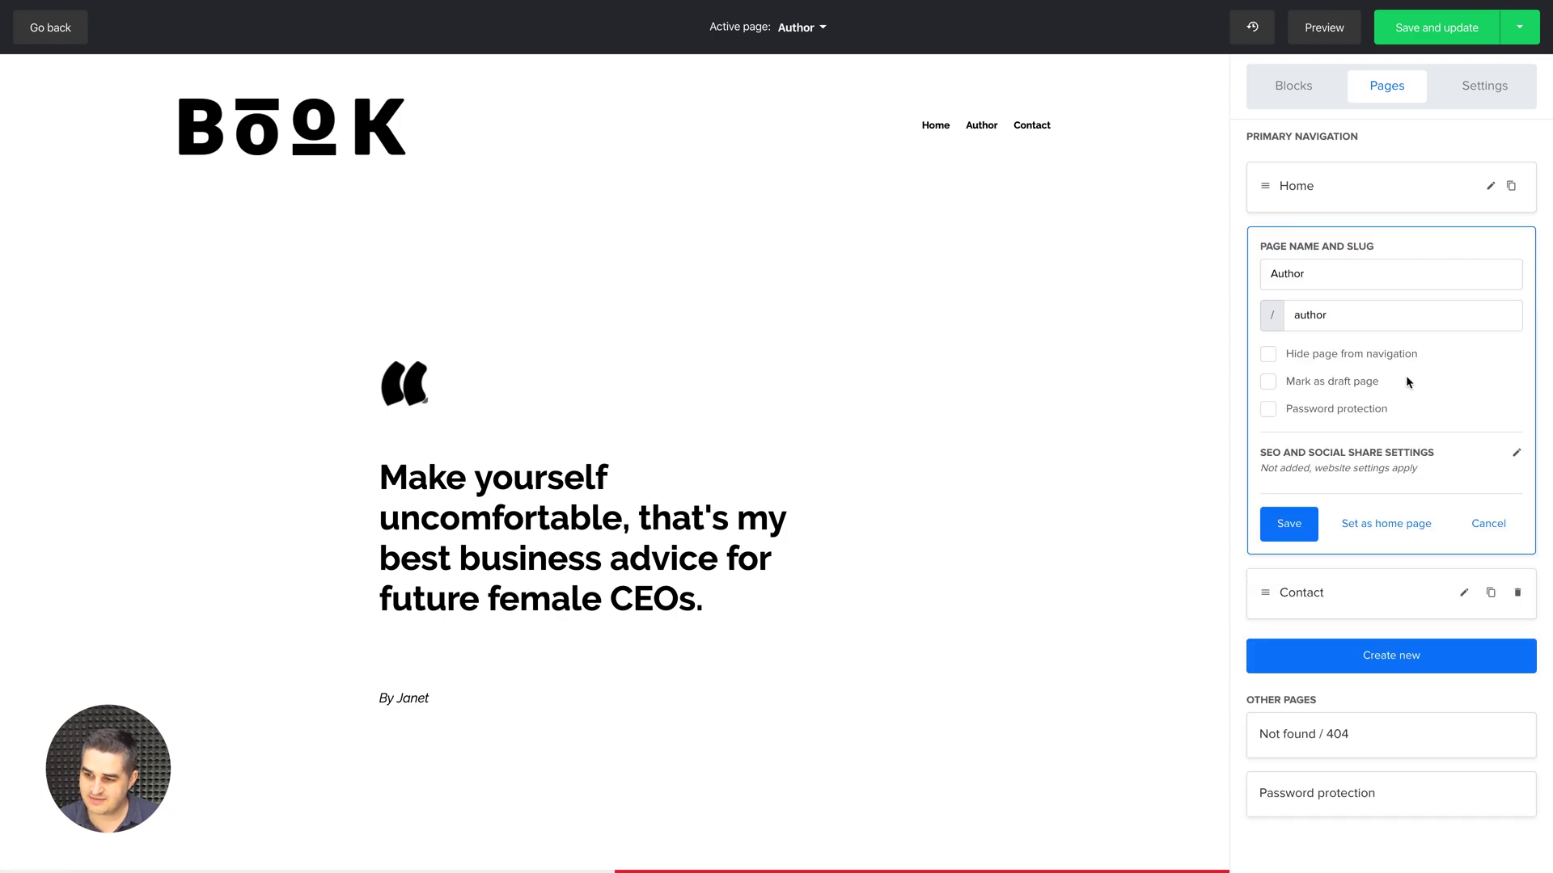
left_click(1515, 456)
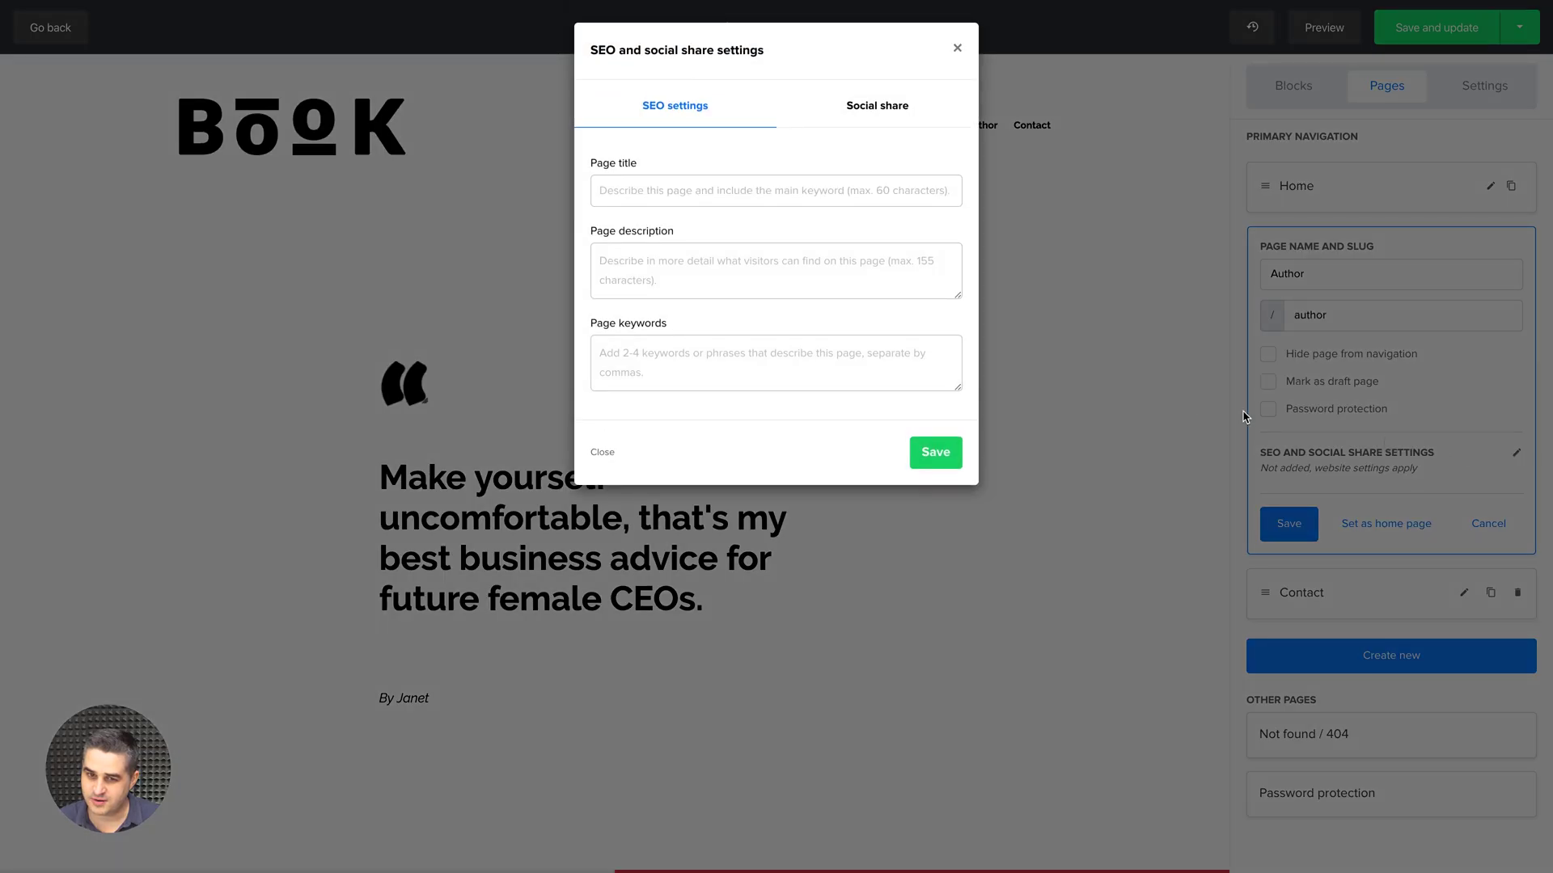
left_click(872, 106)
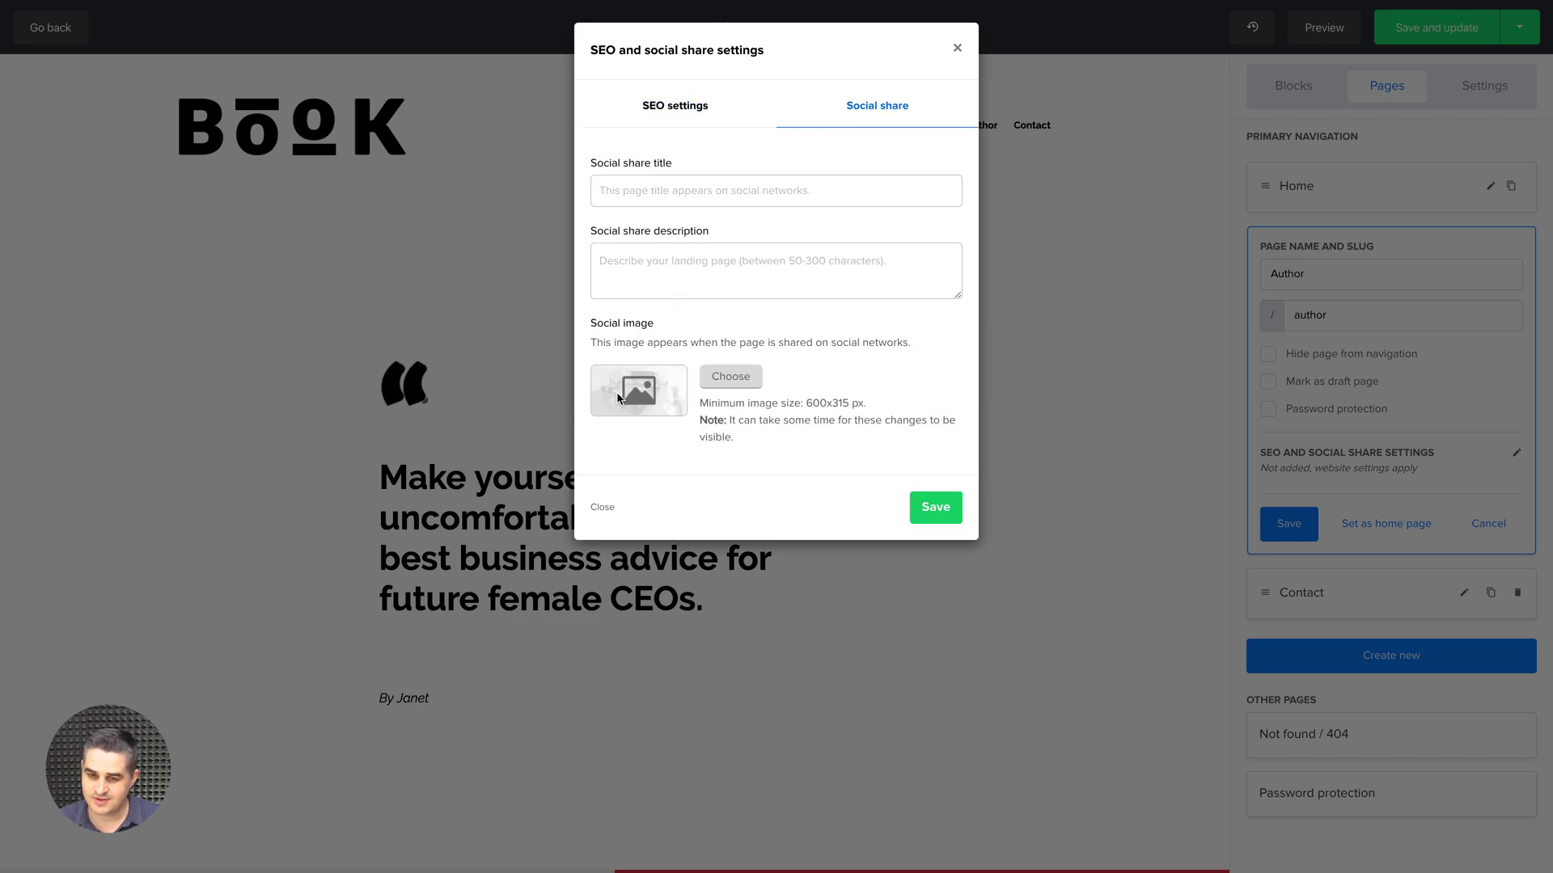
left_click(957, 48)
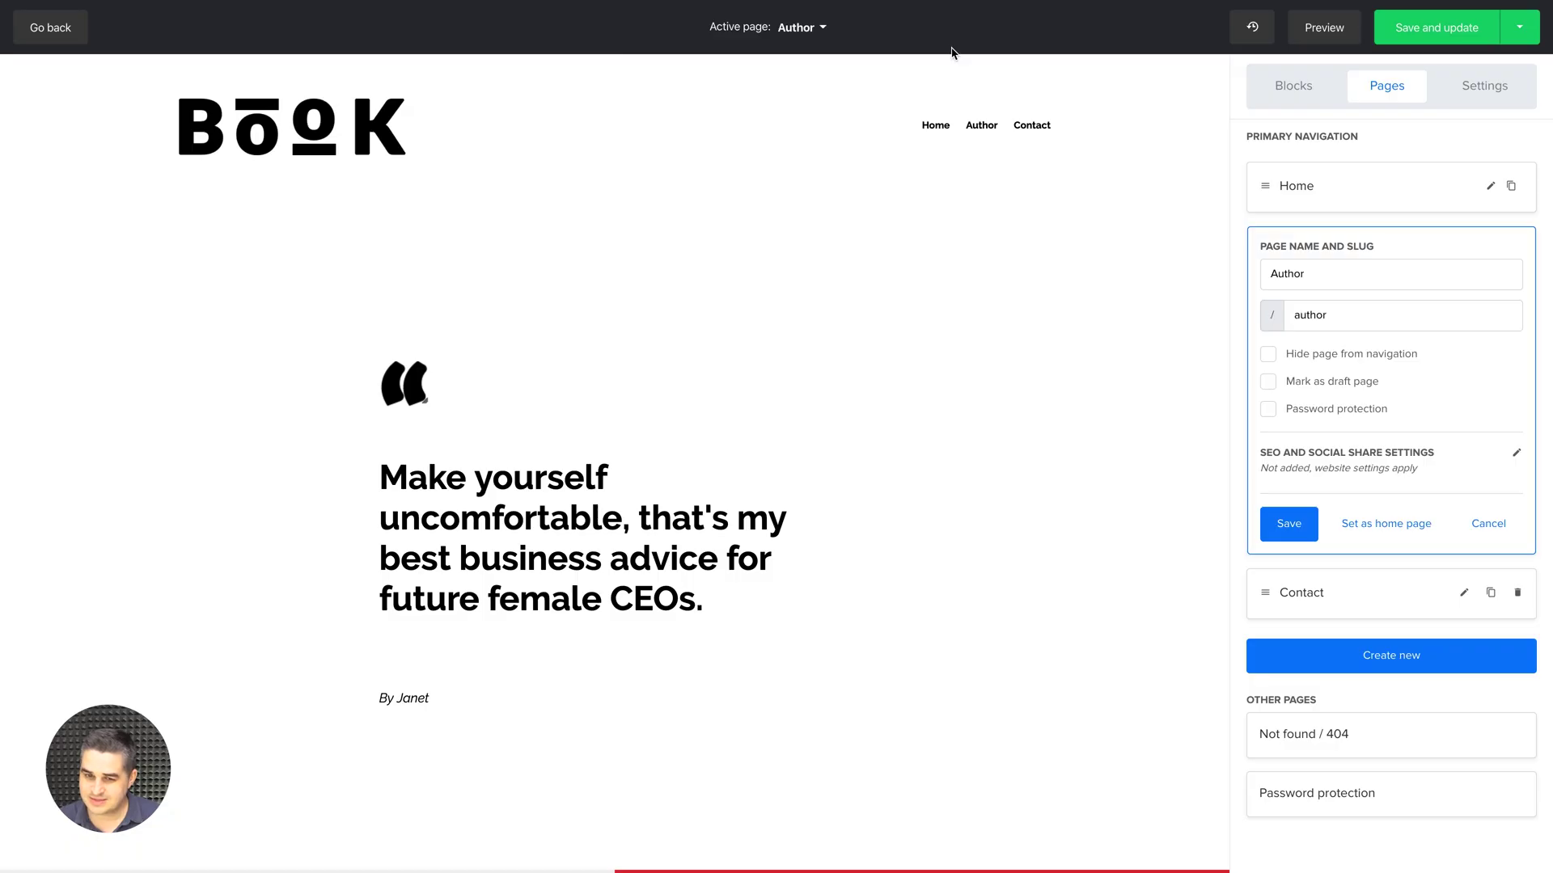
left_click(1438, 27)
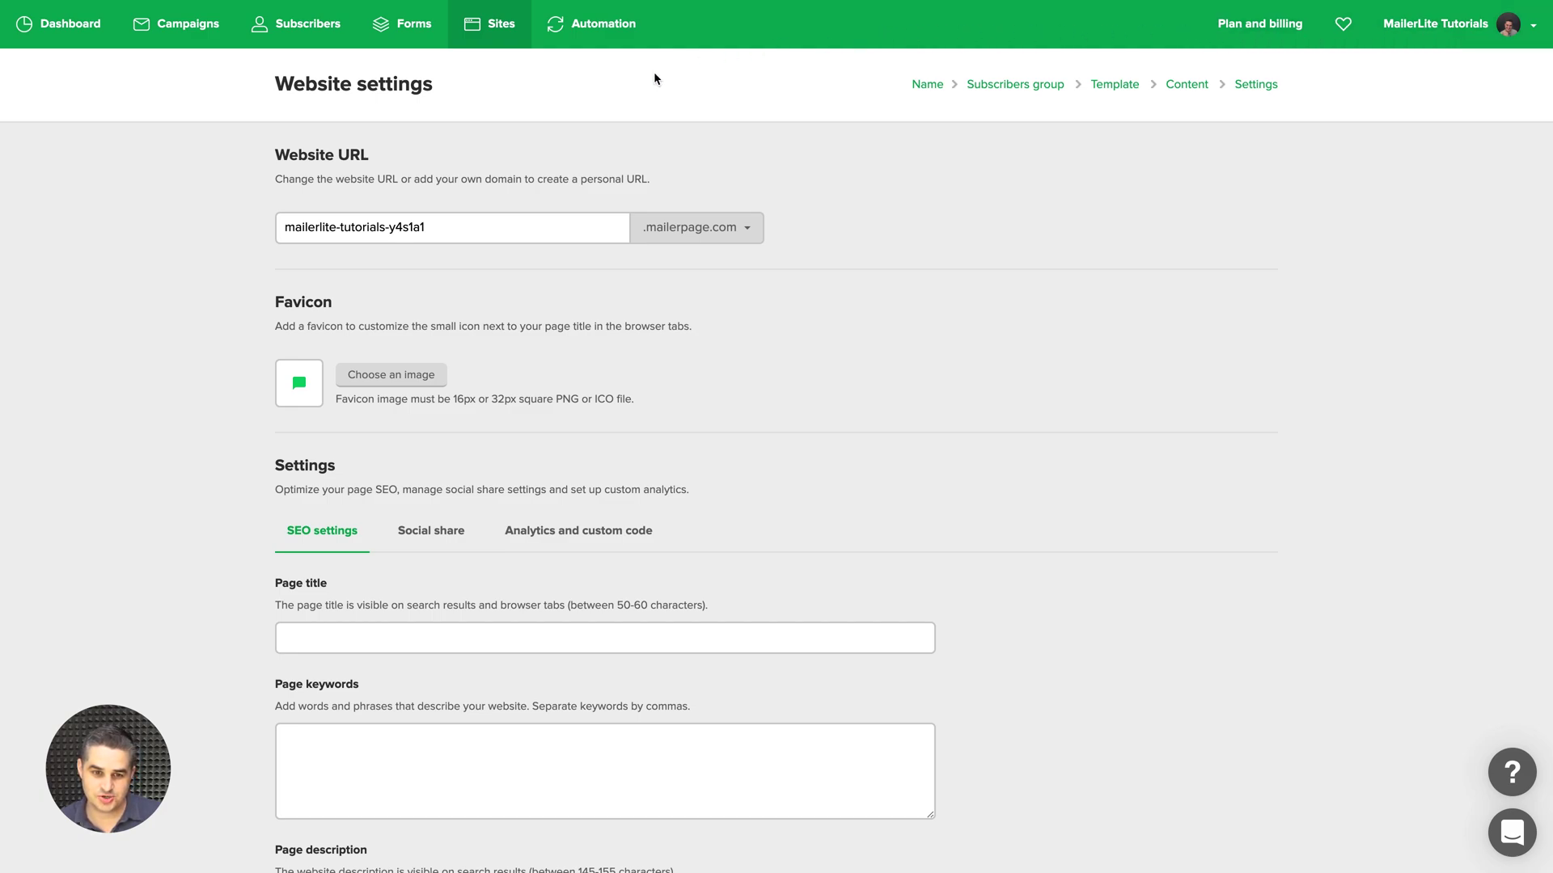
Change the website URL to the 'mydomainmarc' subdomain on mailerpage.com.
left_click(437, 220)
key("ctrl+a")
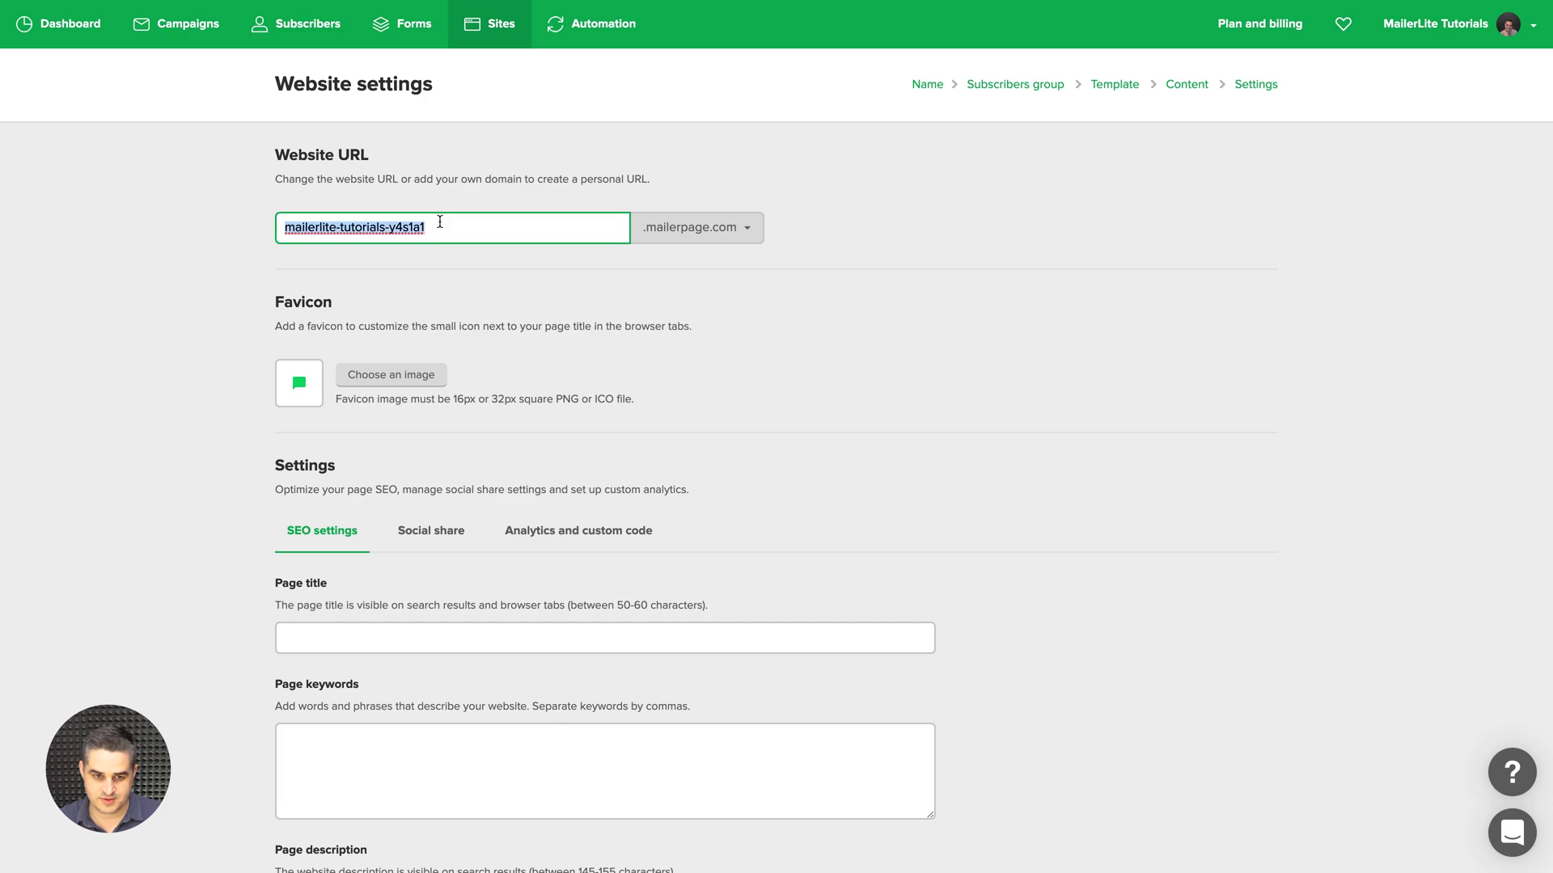
type("myd")
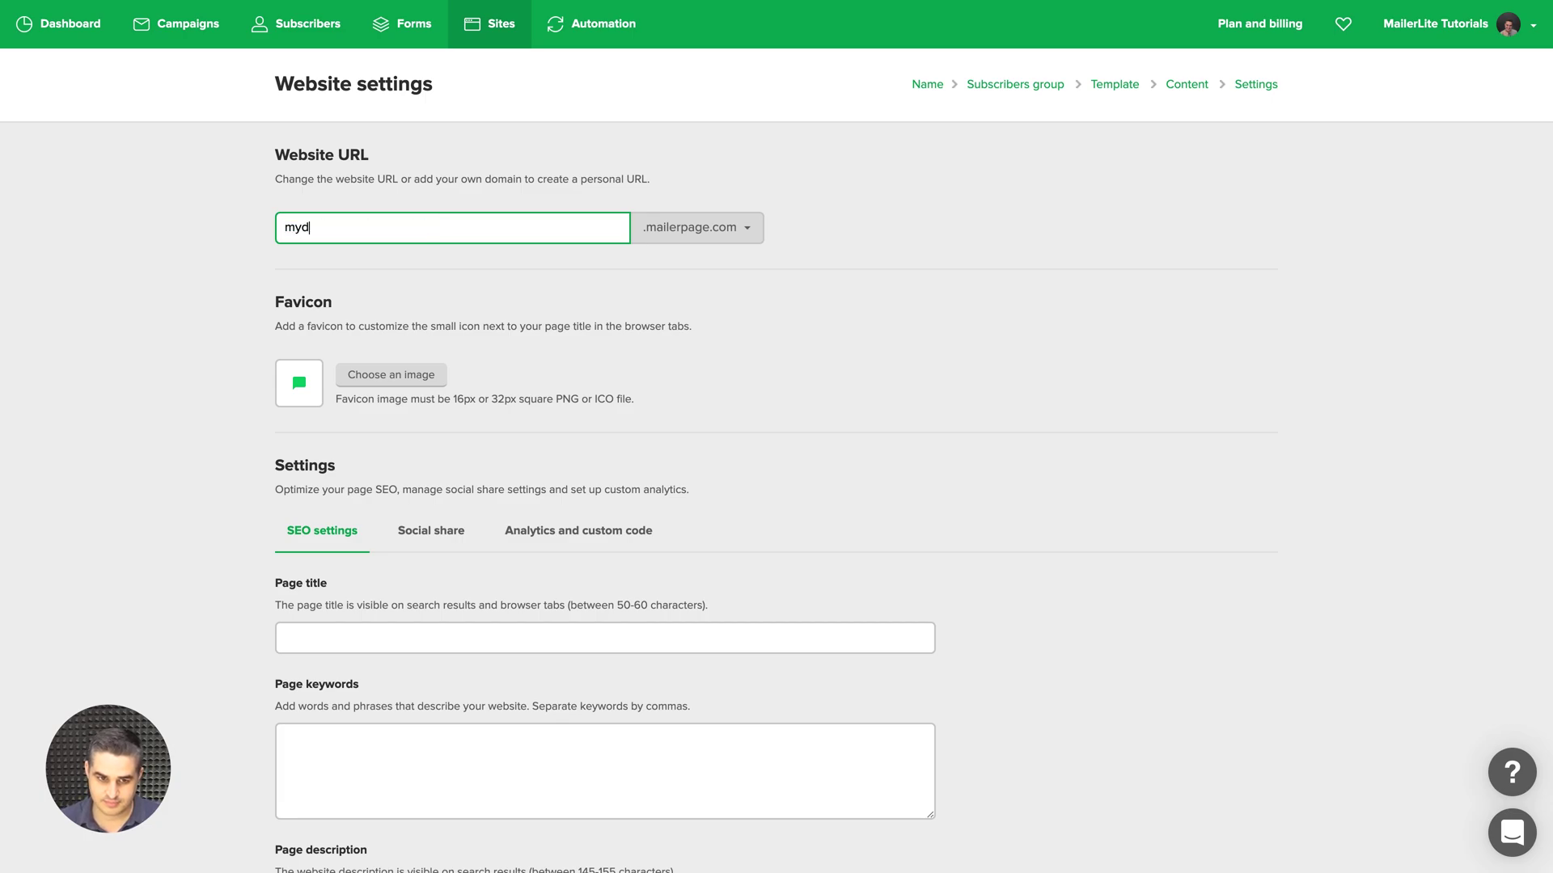
type("omainmarcins")
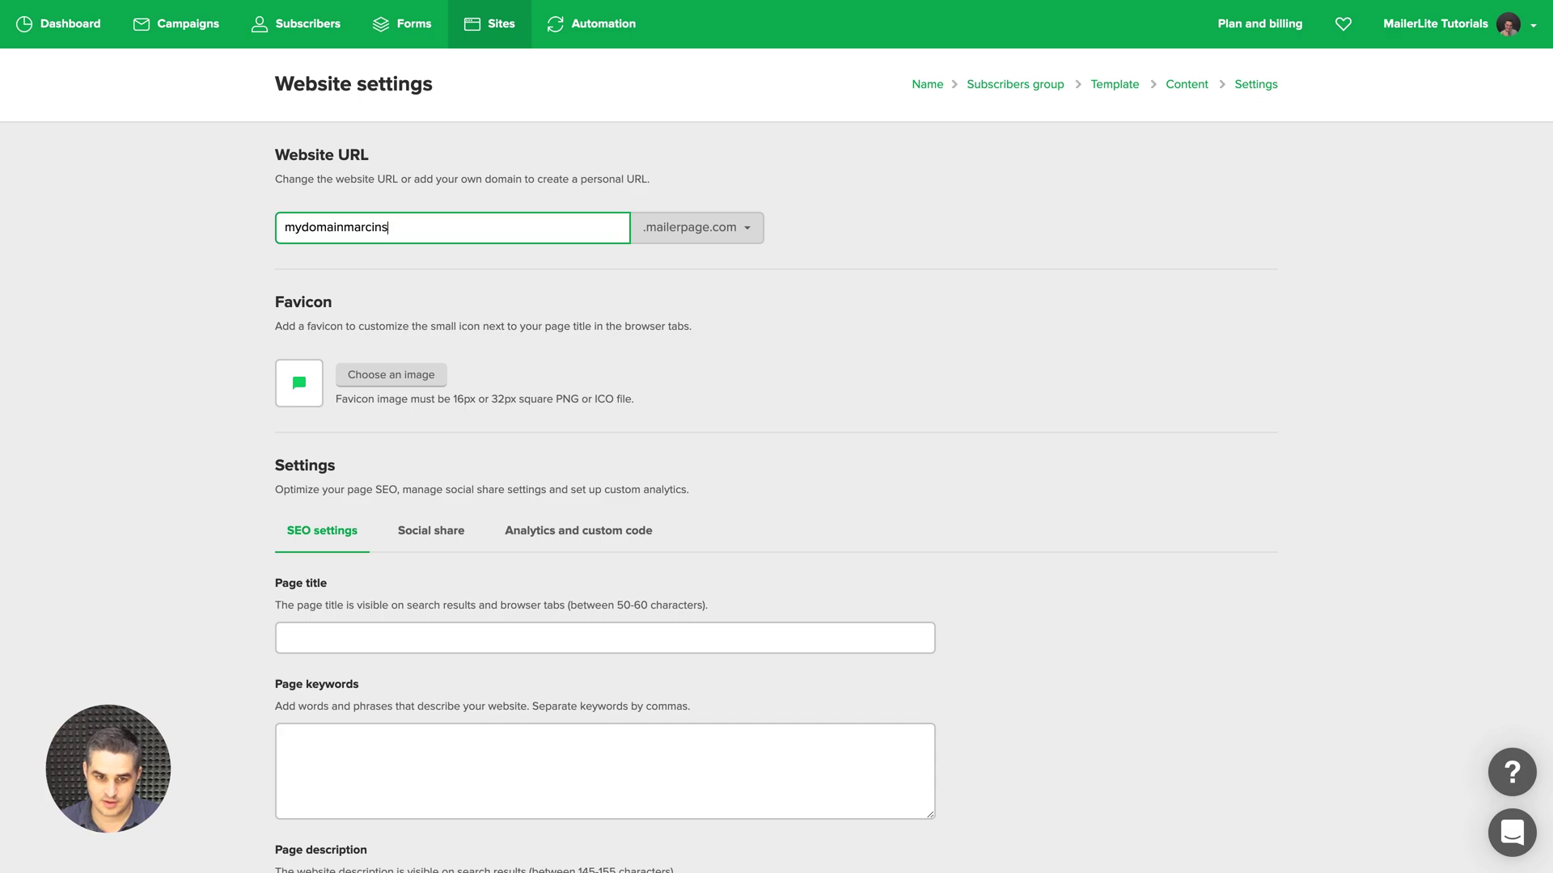
left_click(744, 229)
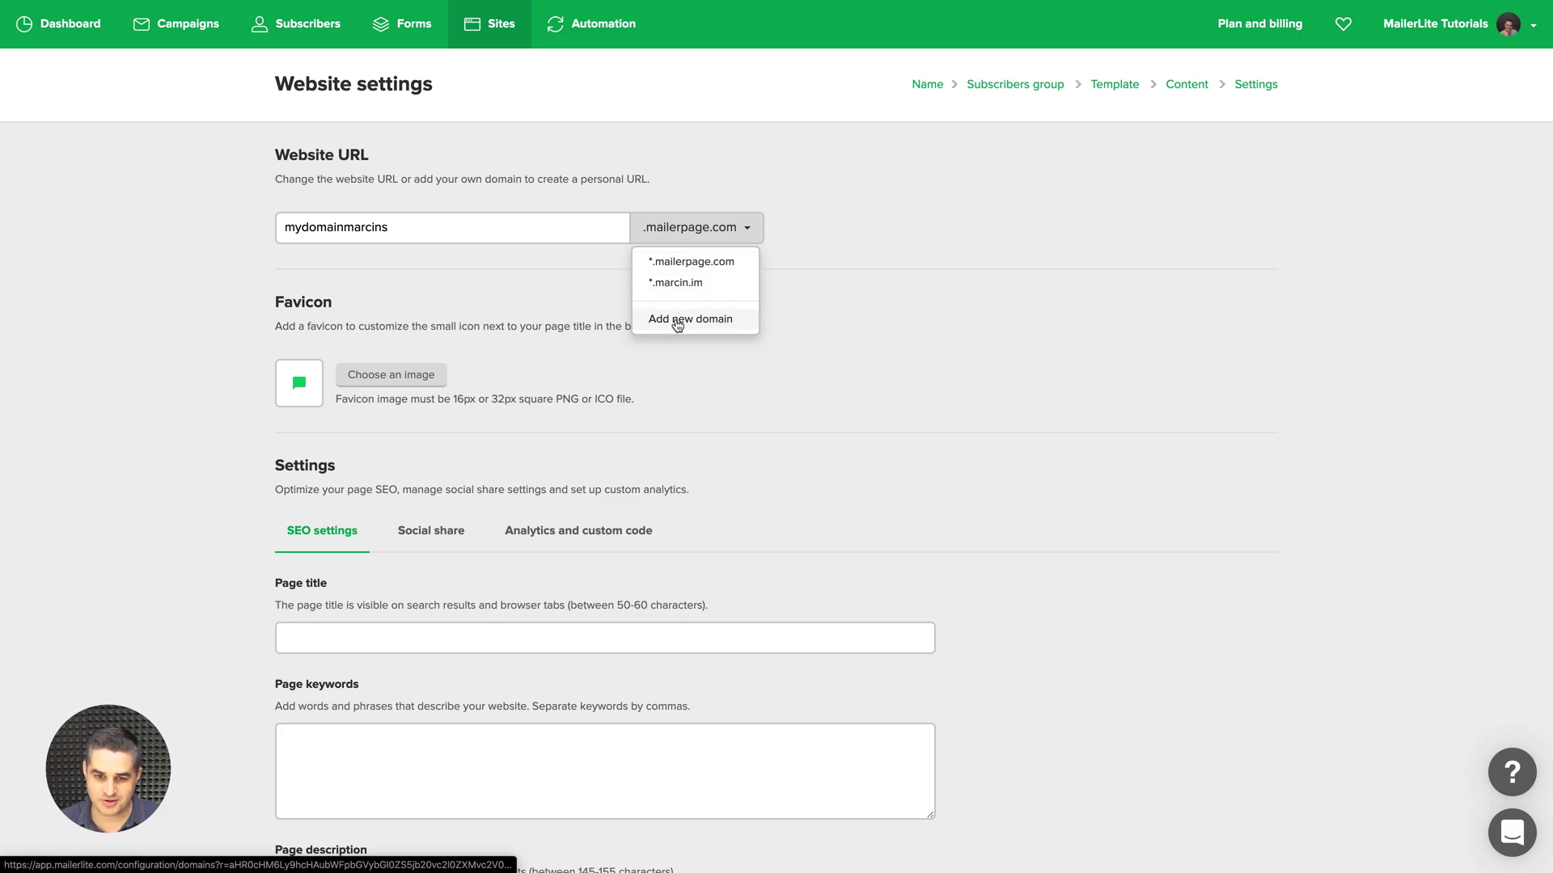
left_click(707, 381)
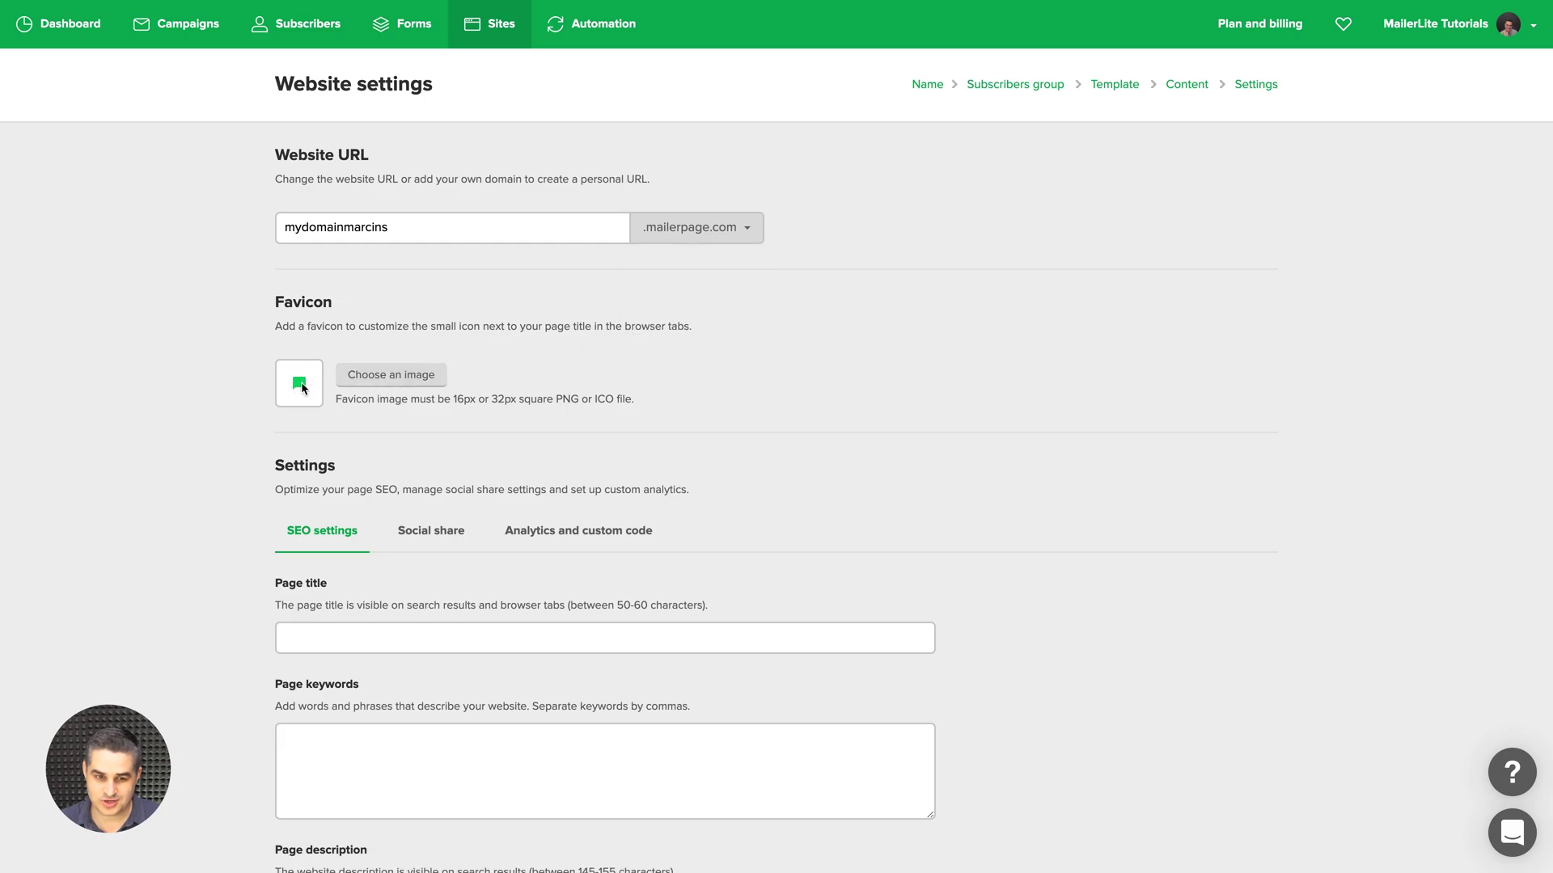
Switch Clicks heatmap ON under Analytics and custom code, leaving code injection fields empty.
scroll(739, 440, "down", 5)
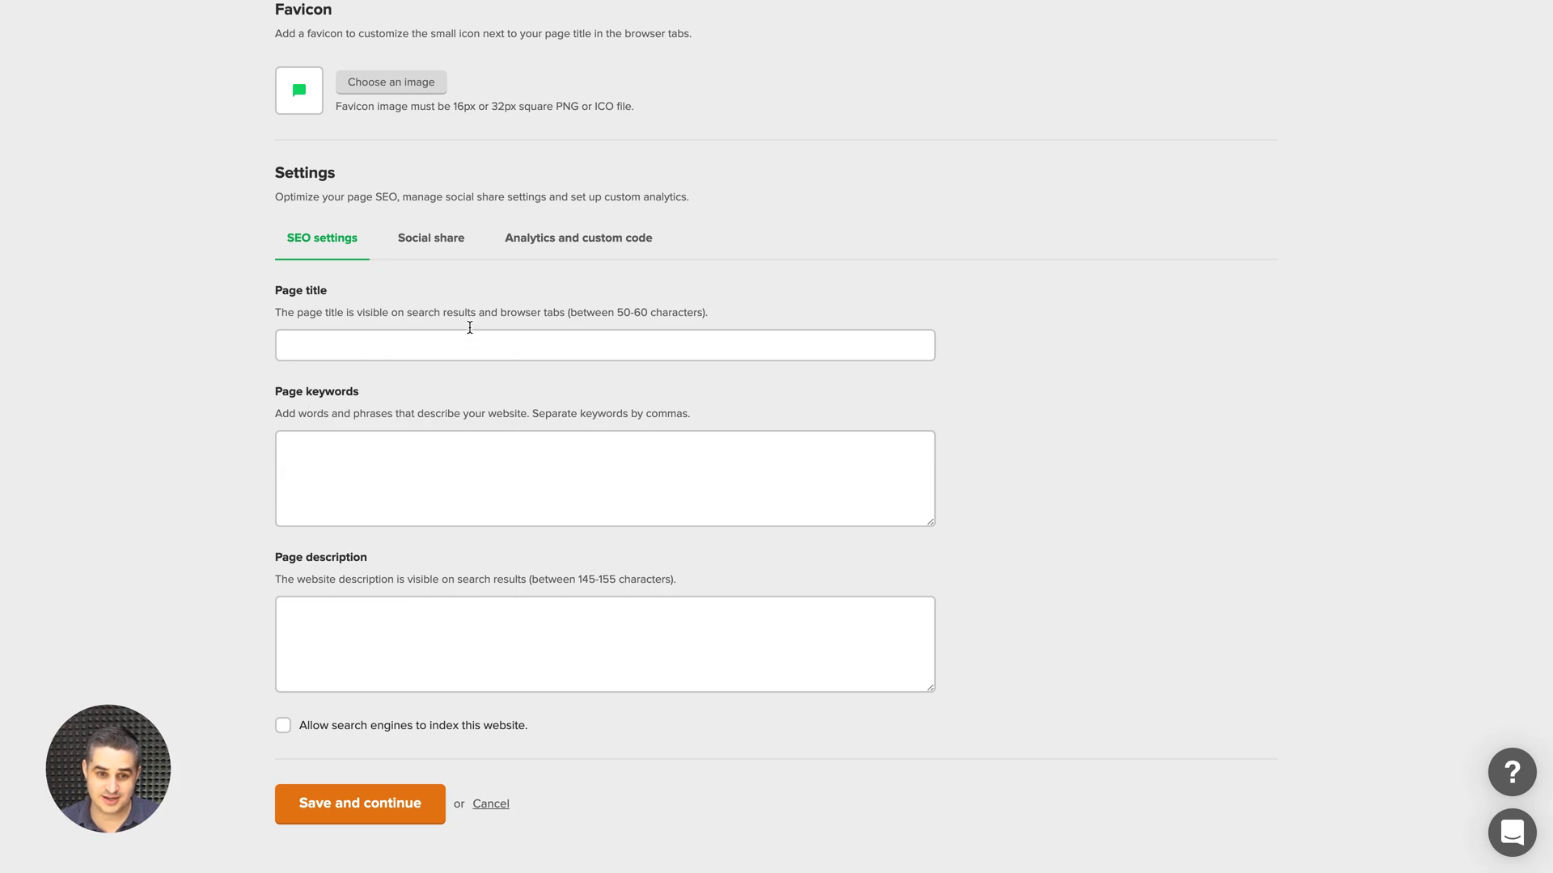
left_click(447, 249)
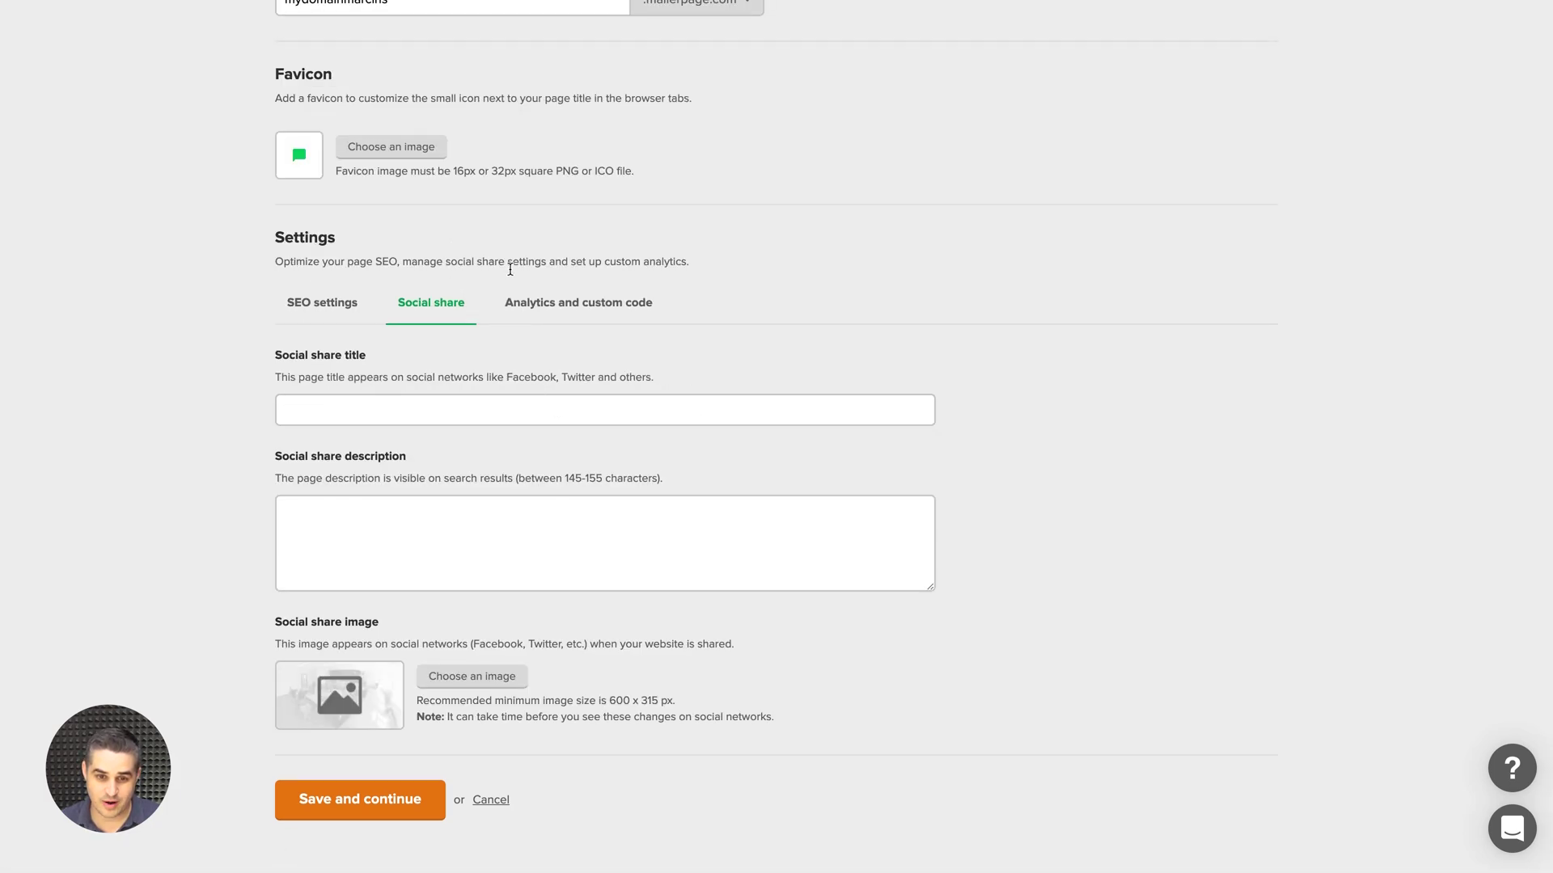
left_click(571, 305)
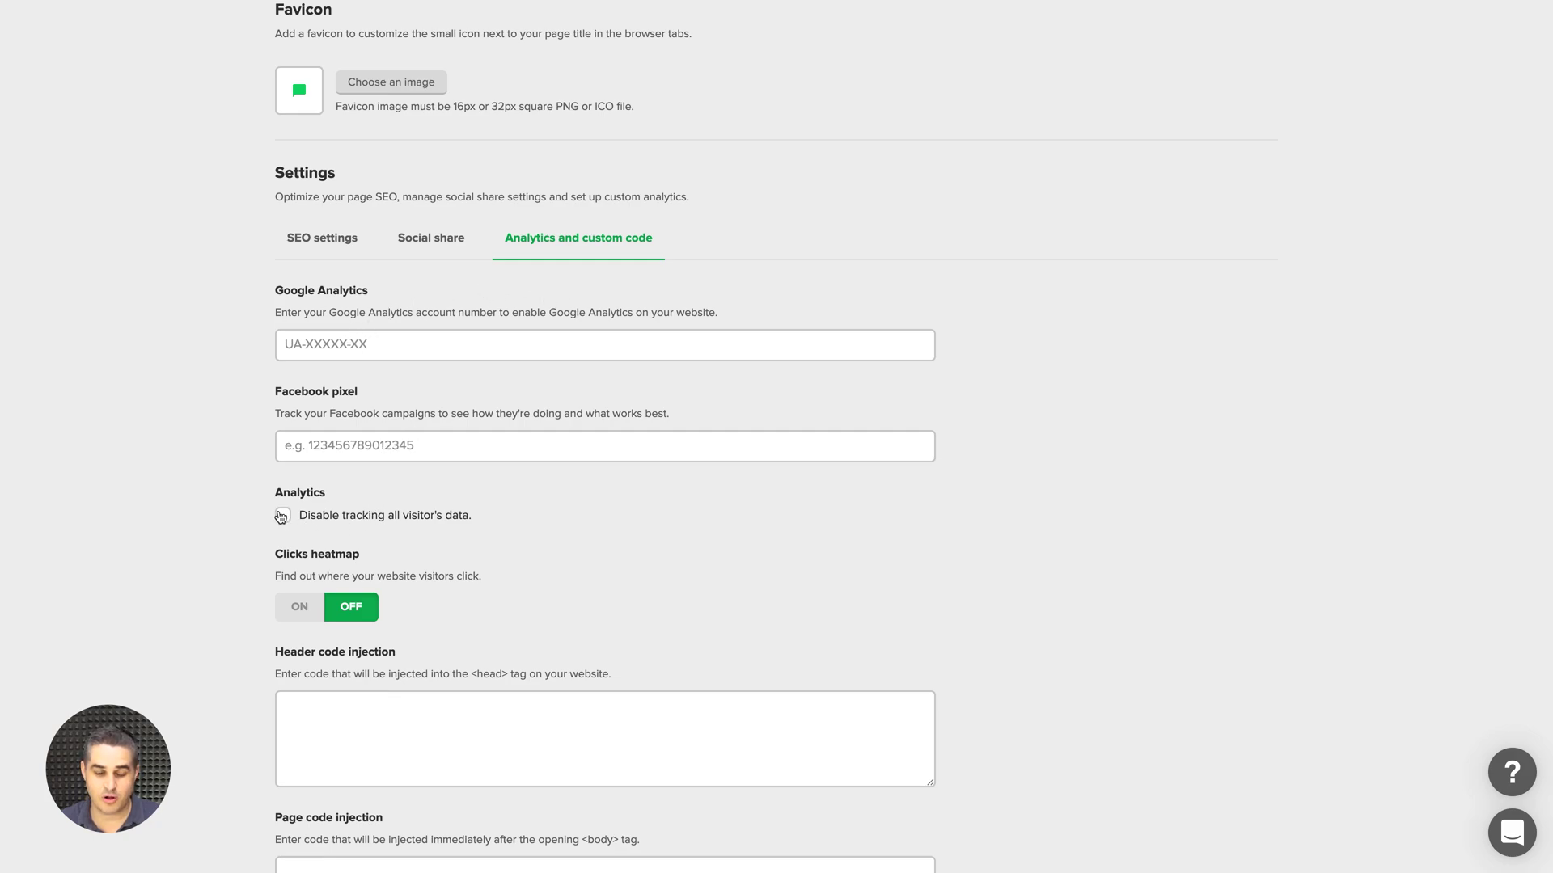
left_click(298, 607)
scroll(537, 589, "down", 2)
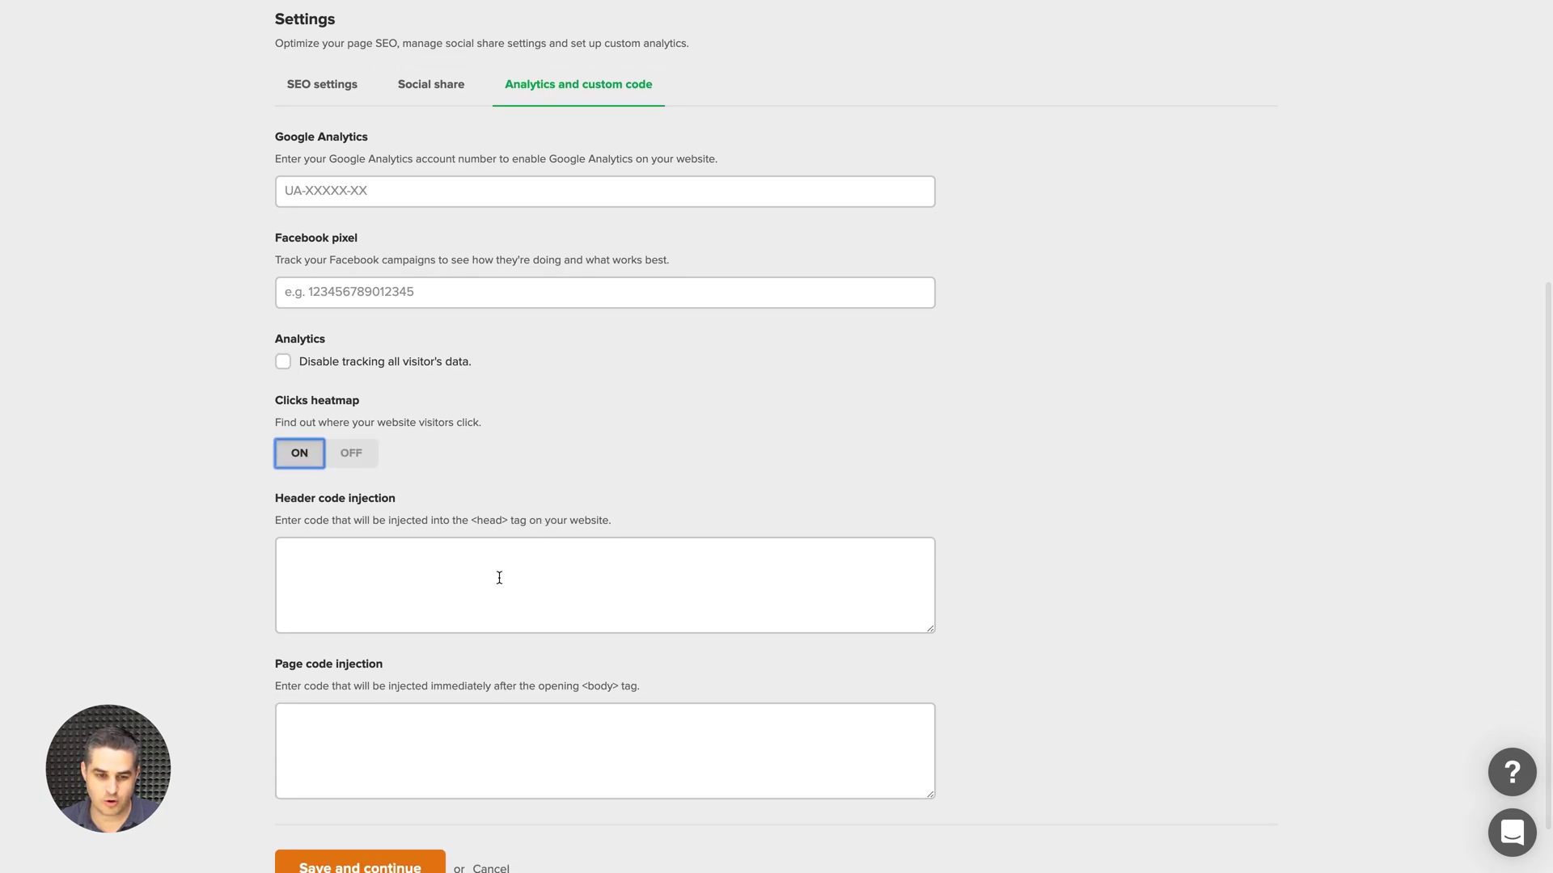
left_click(499, 577)
scroll(593, 498, "down", 1)
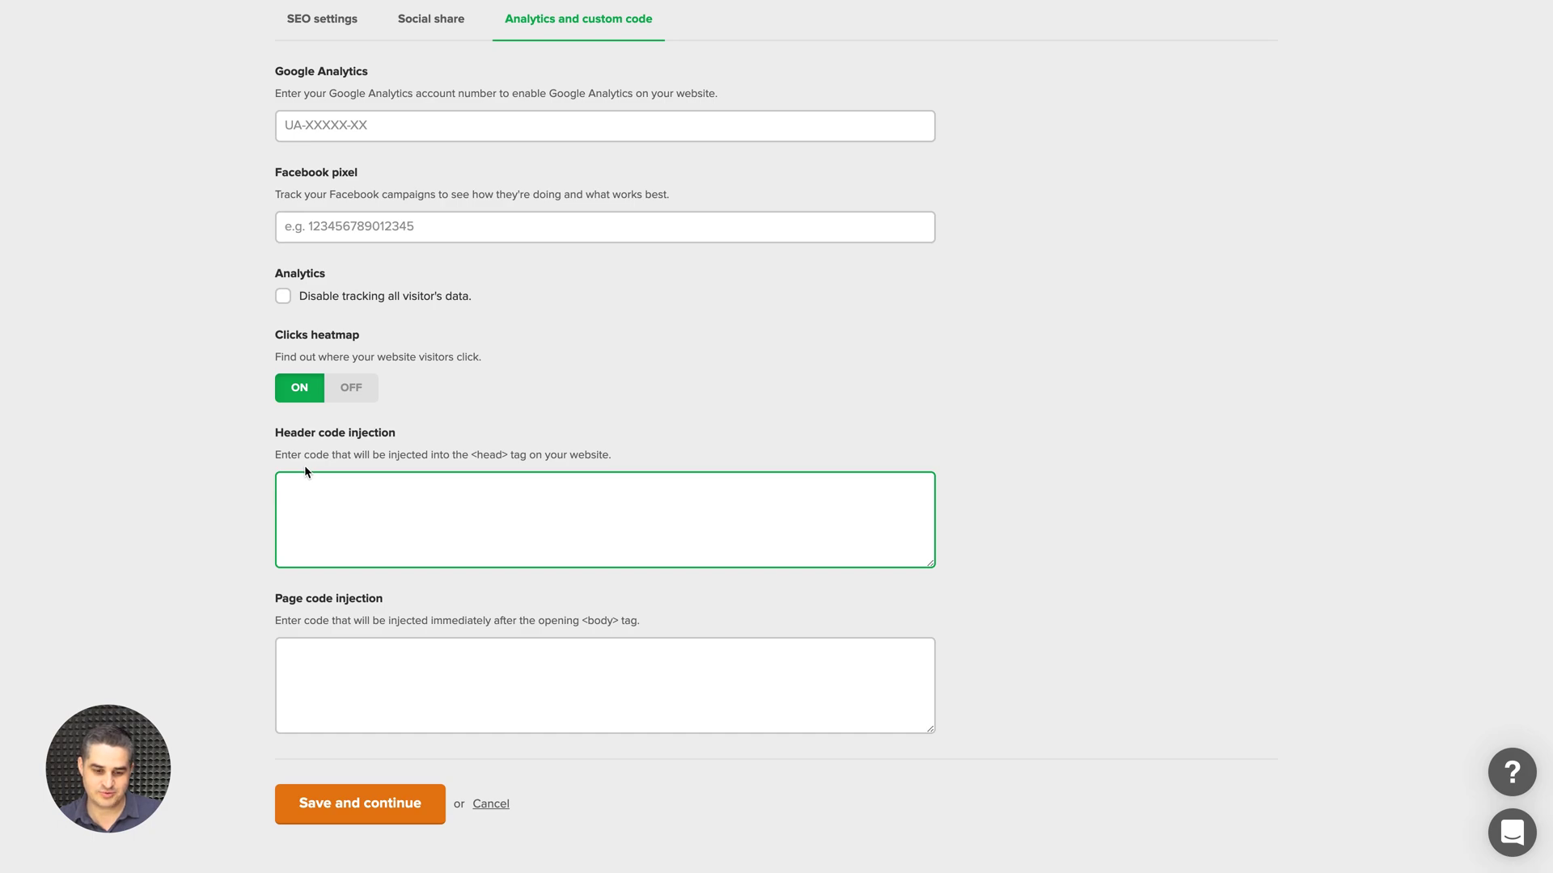
left_click(230, 548)
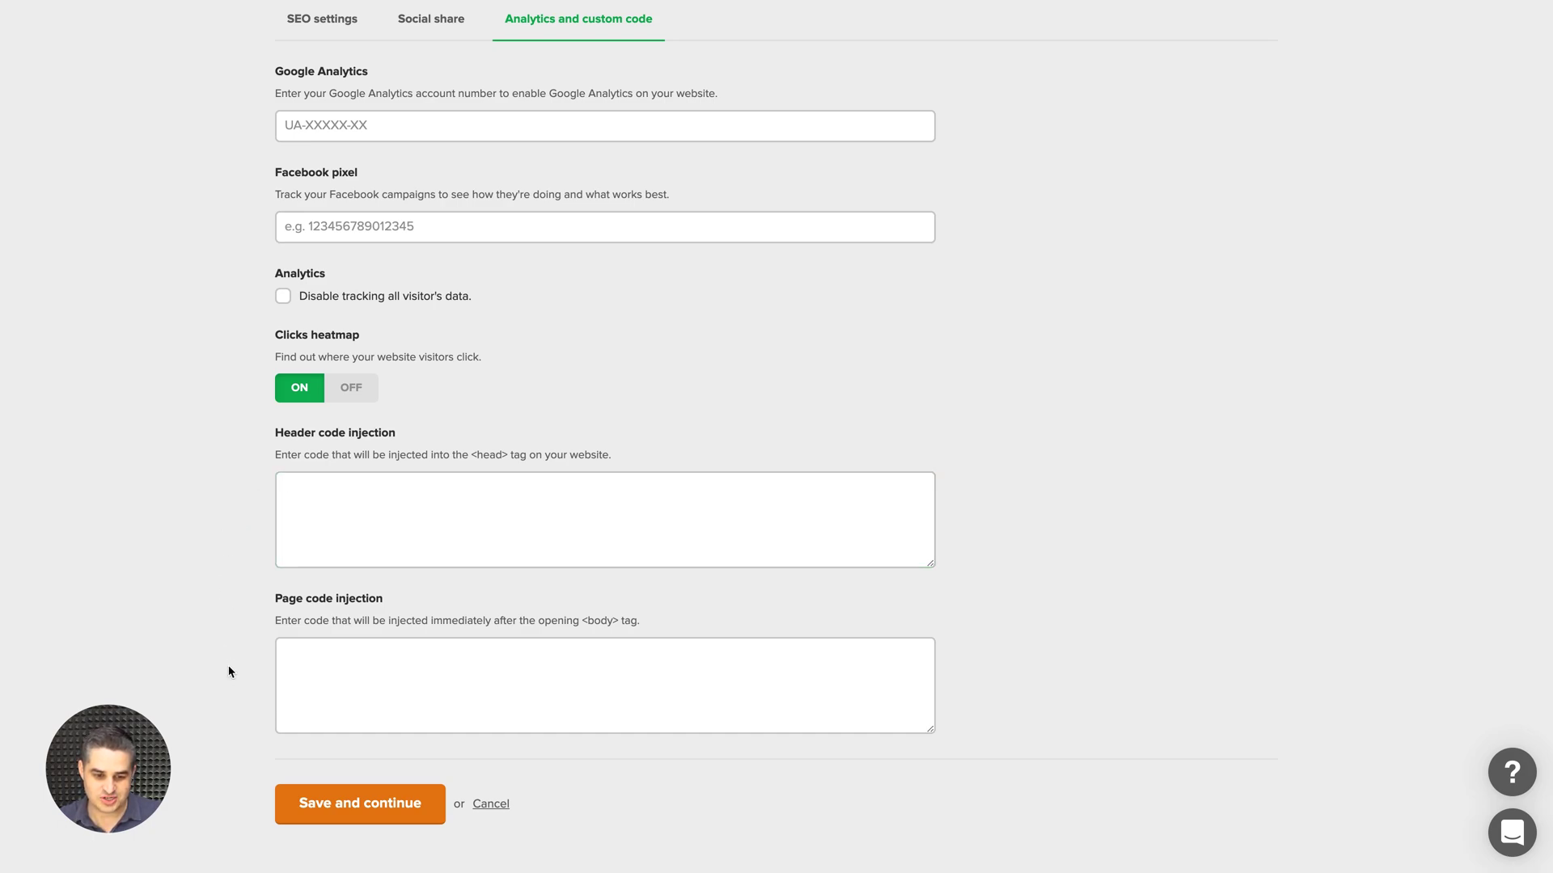
Save the website settings and switch the Double opt-in toggle ON.
left_click(361, 808)
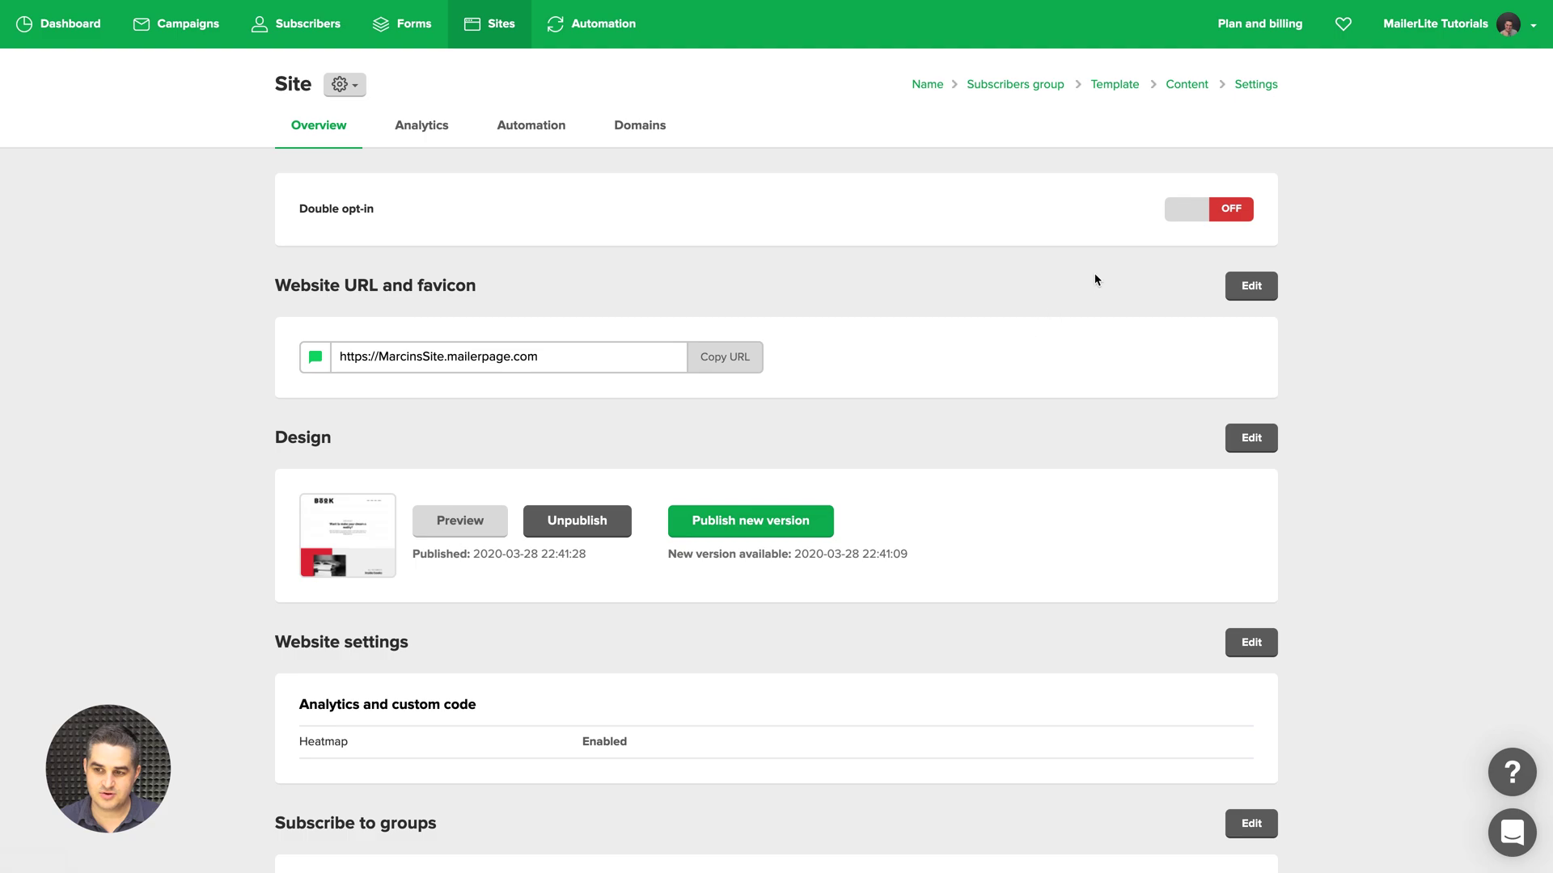
left_click(1201, 223)
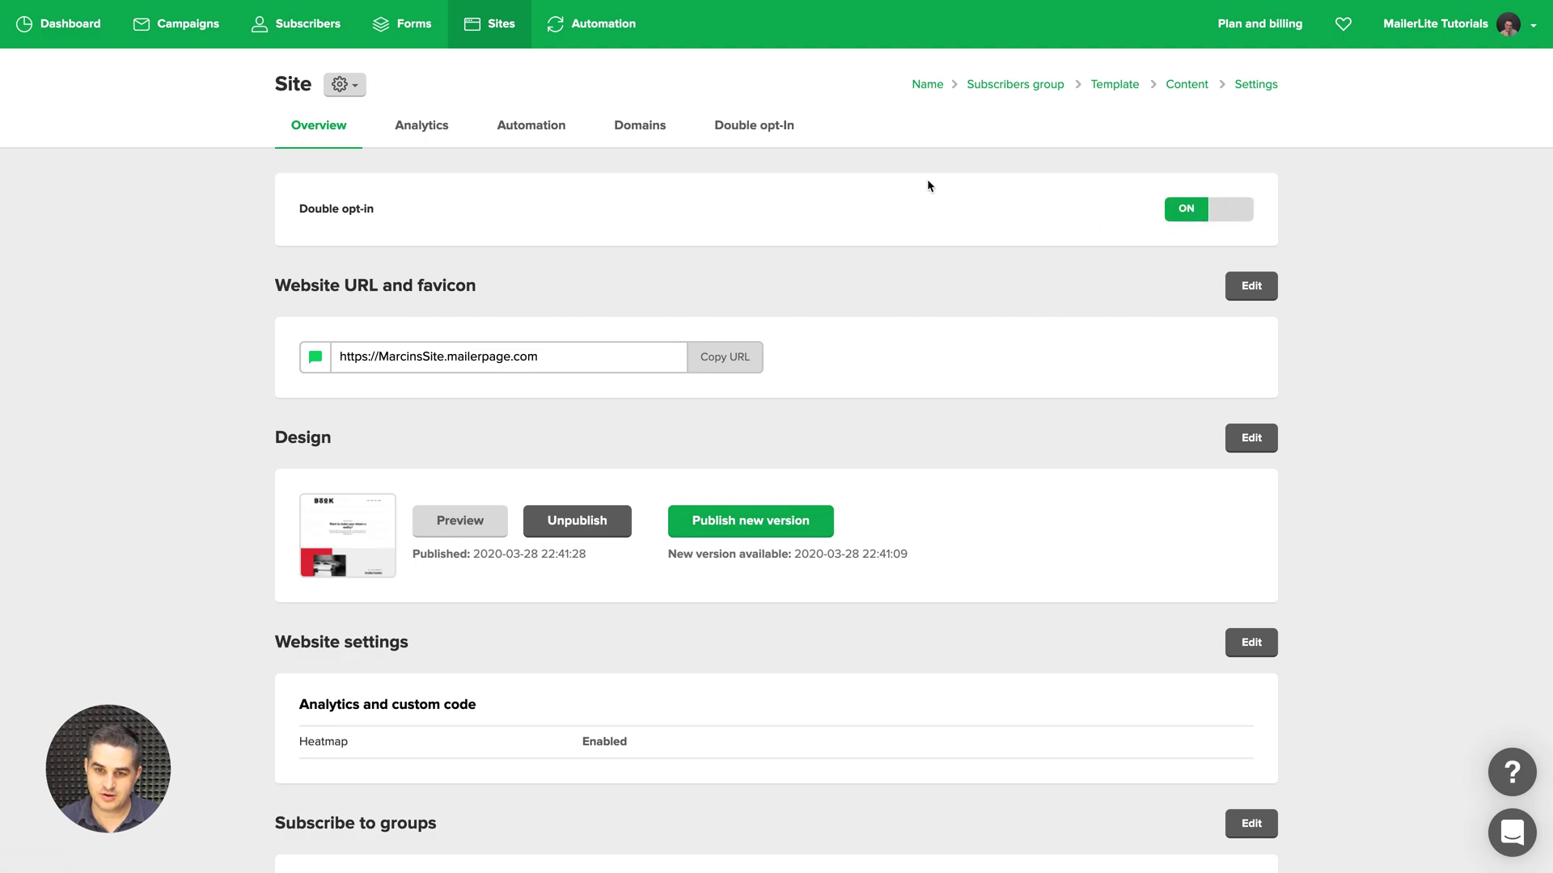
Use MailerLite's landing page as the double opt-in confirmation thank-you page, no custom URL.
left_click(752, 128)
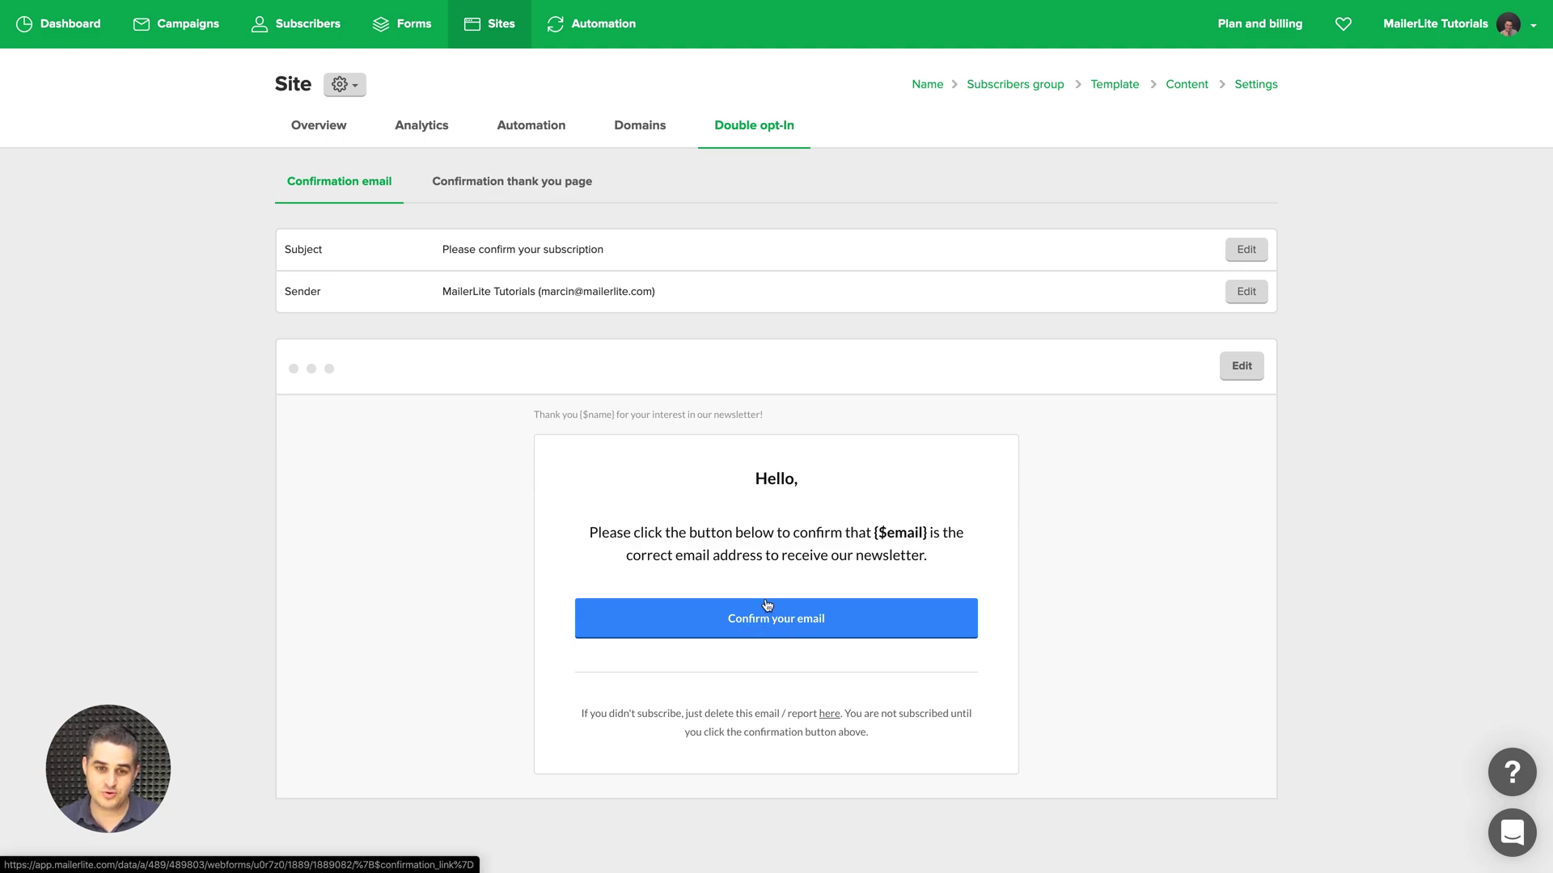
left_click(518, 183)
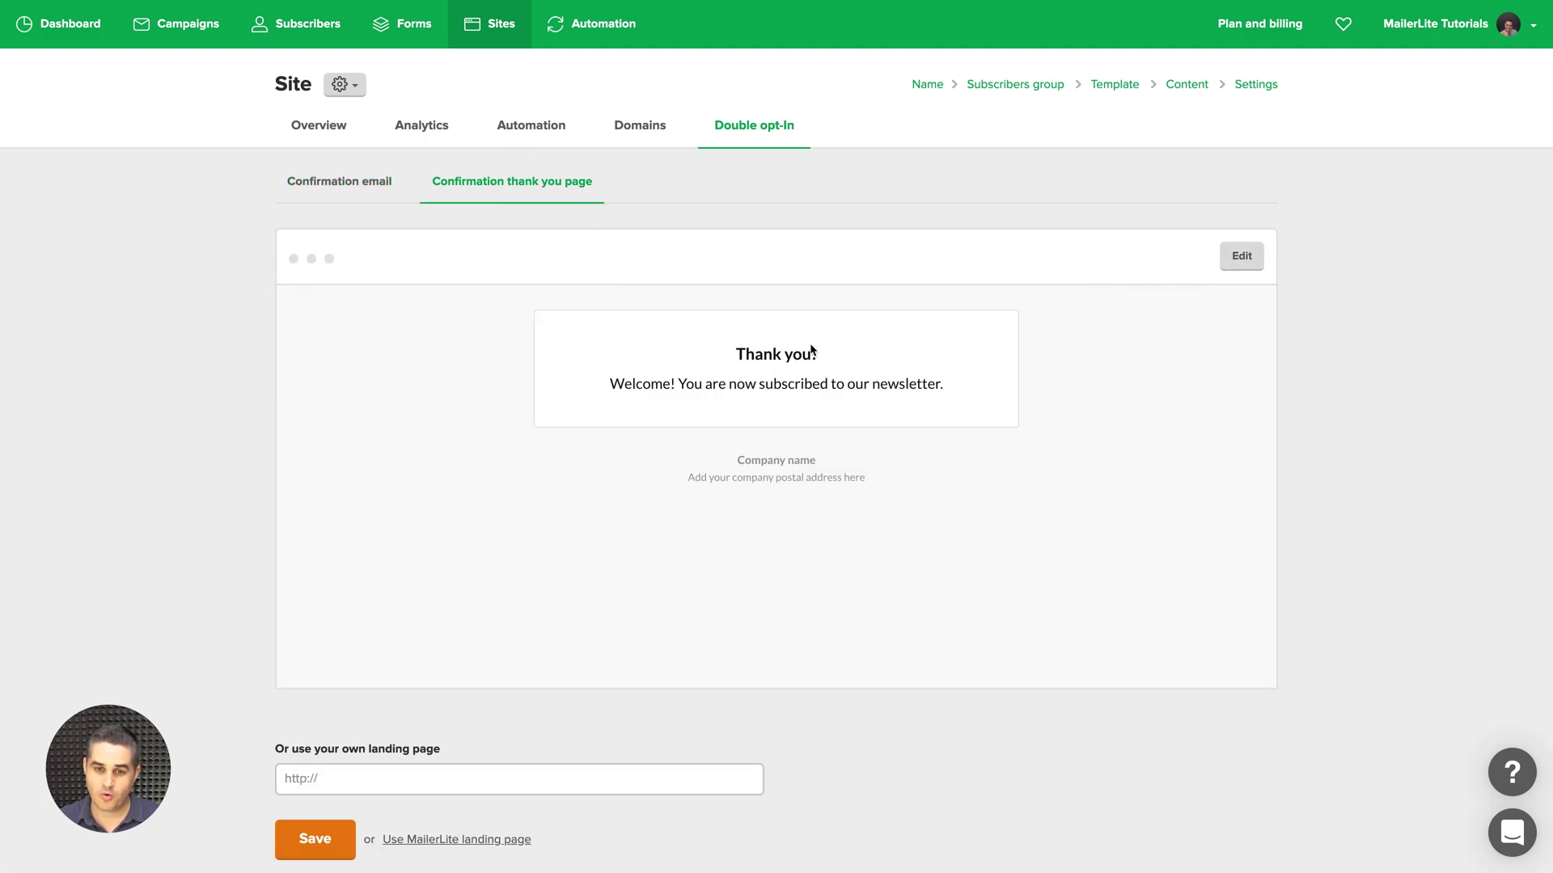
scroll(664, 426, "down", 1)
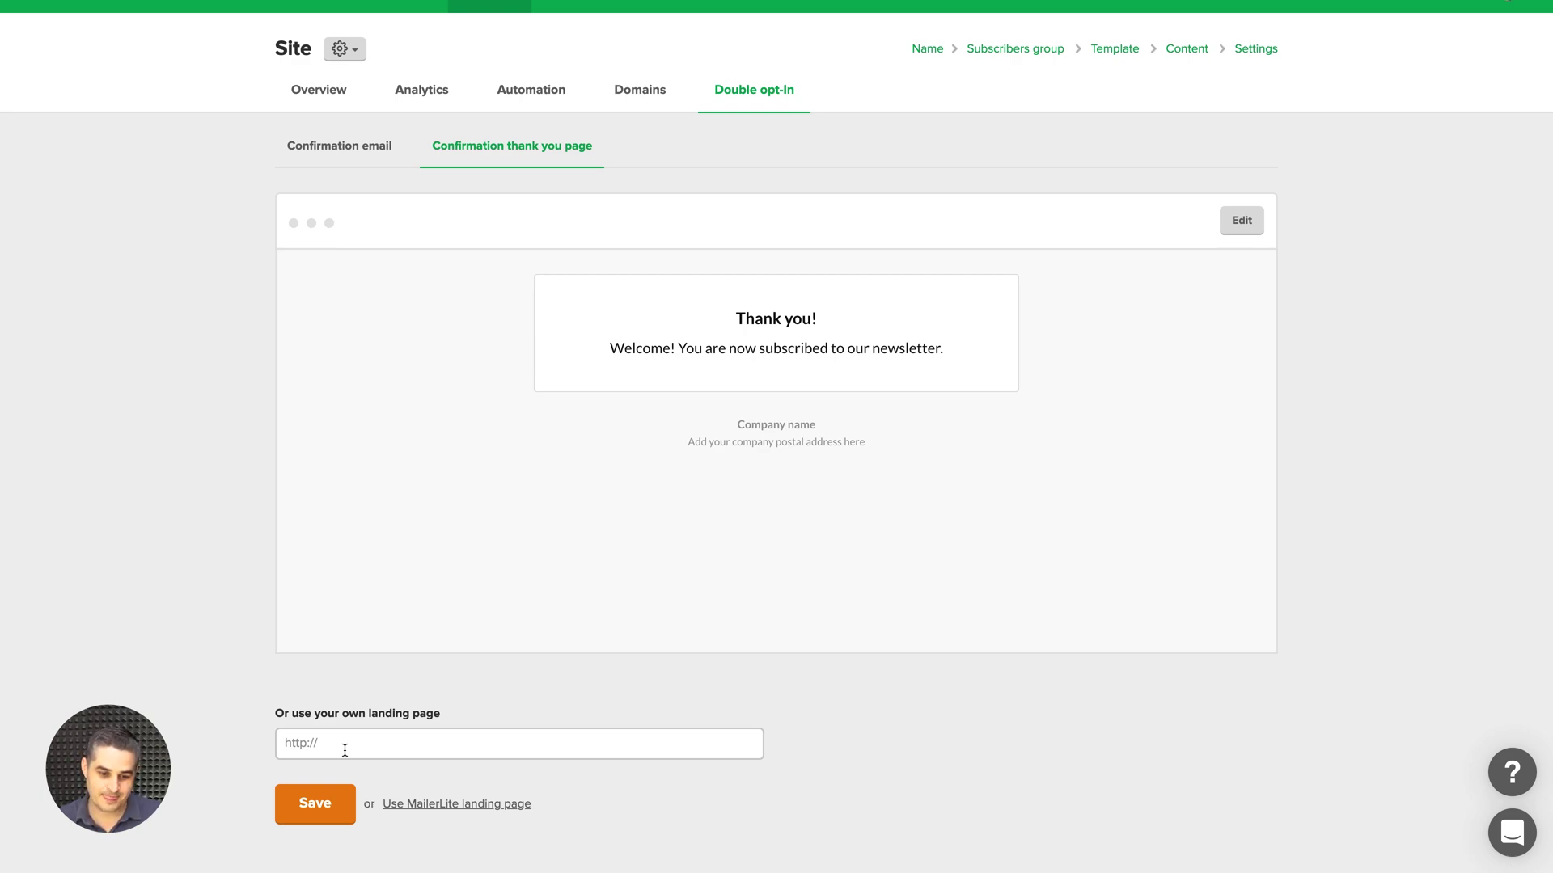
scroll(345, 750, "up", 1)
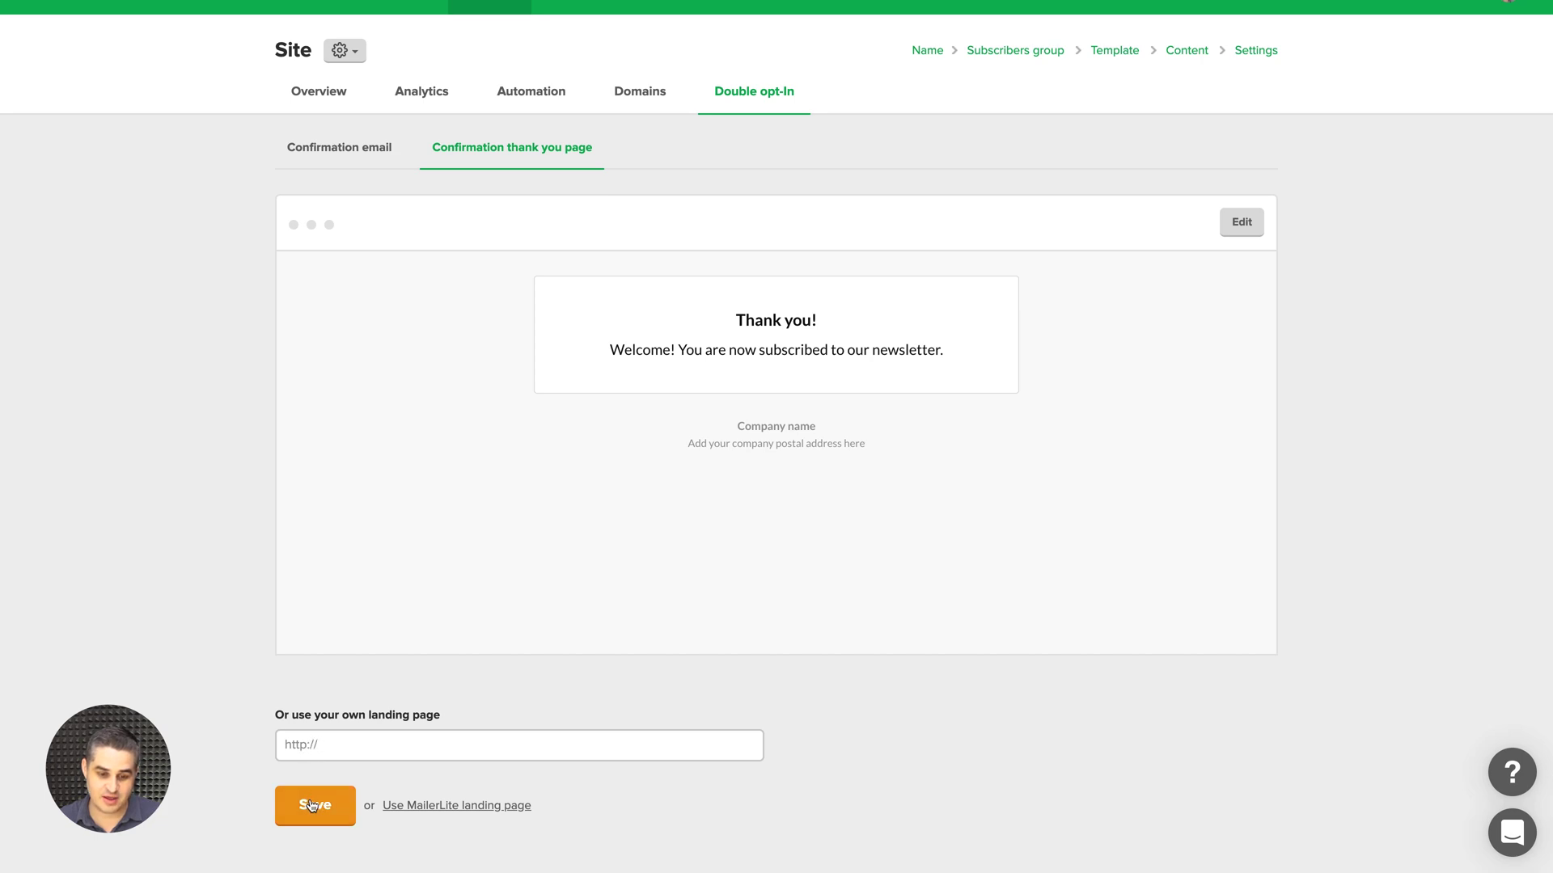
left_click(432, 807)
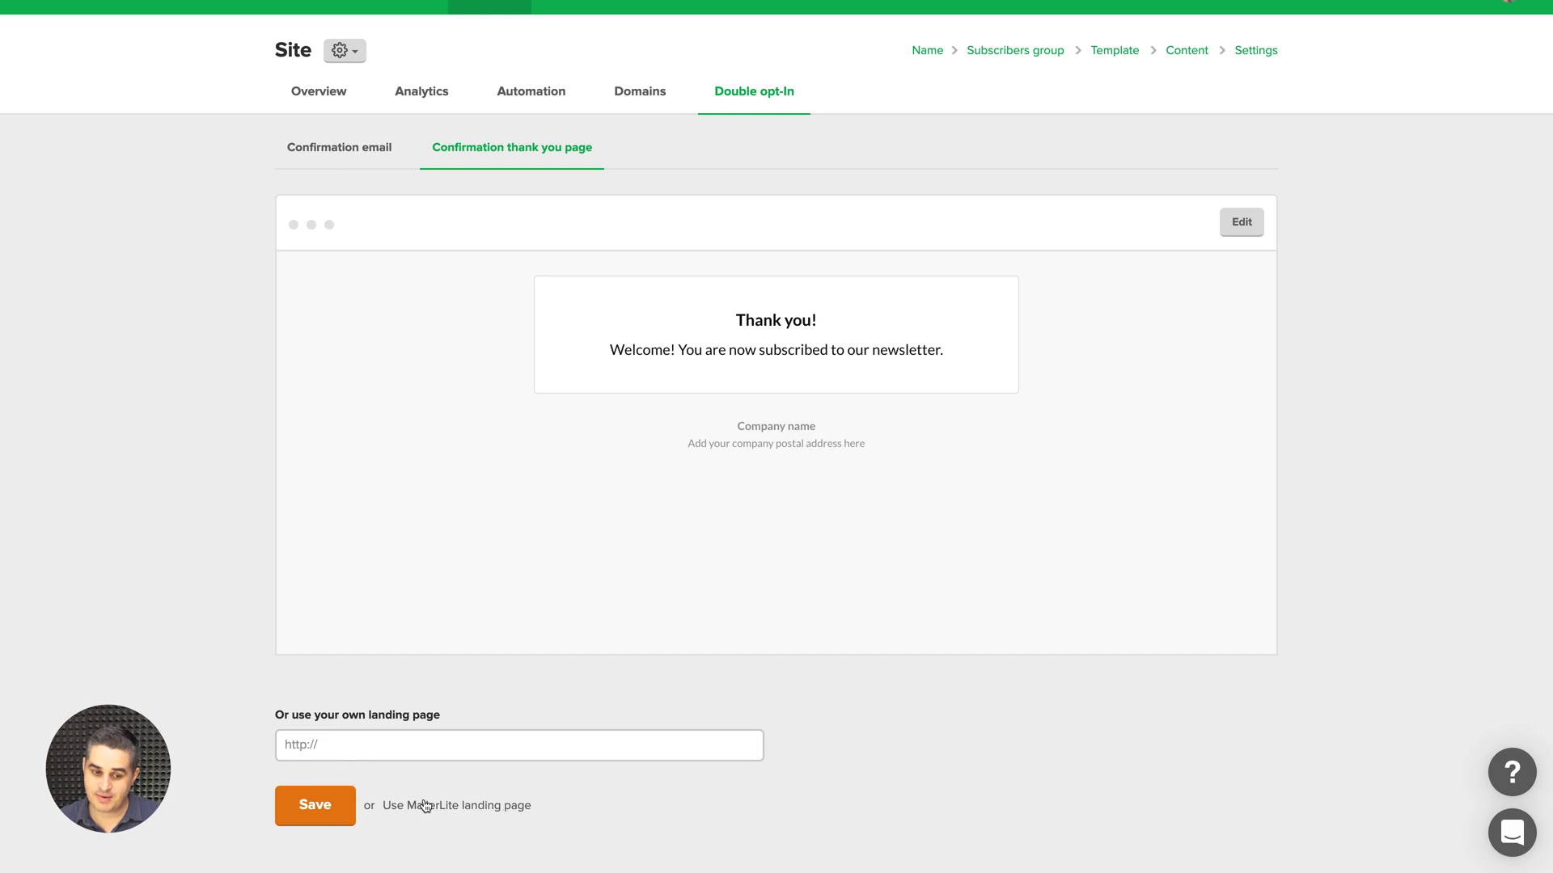
scroll(609, 520, "up", 1)
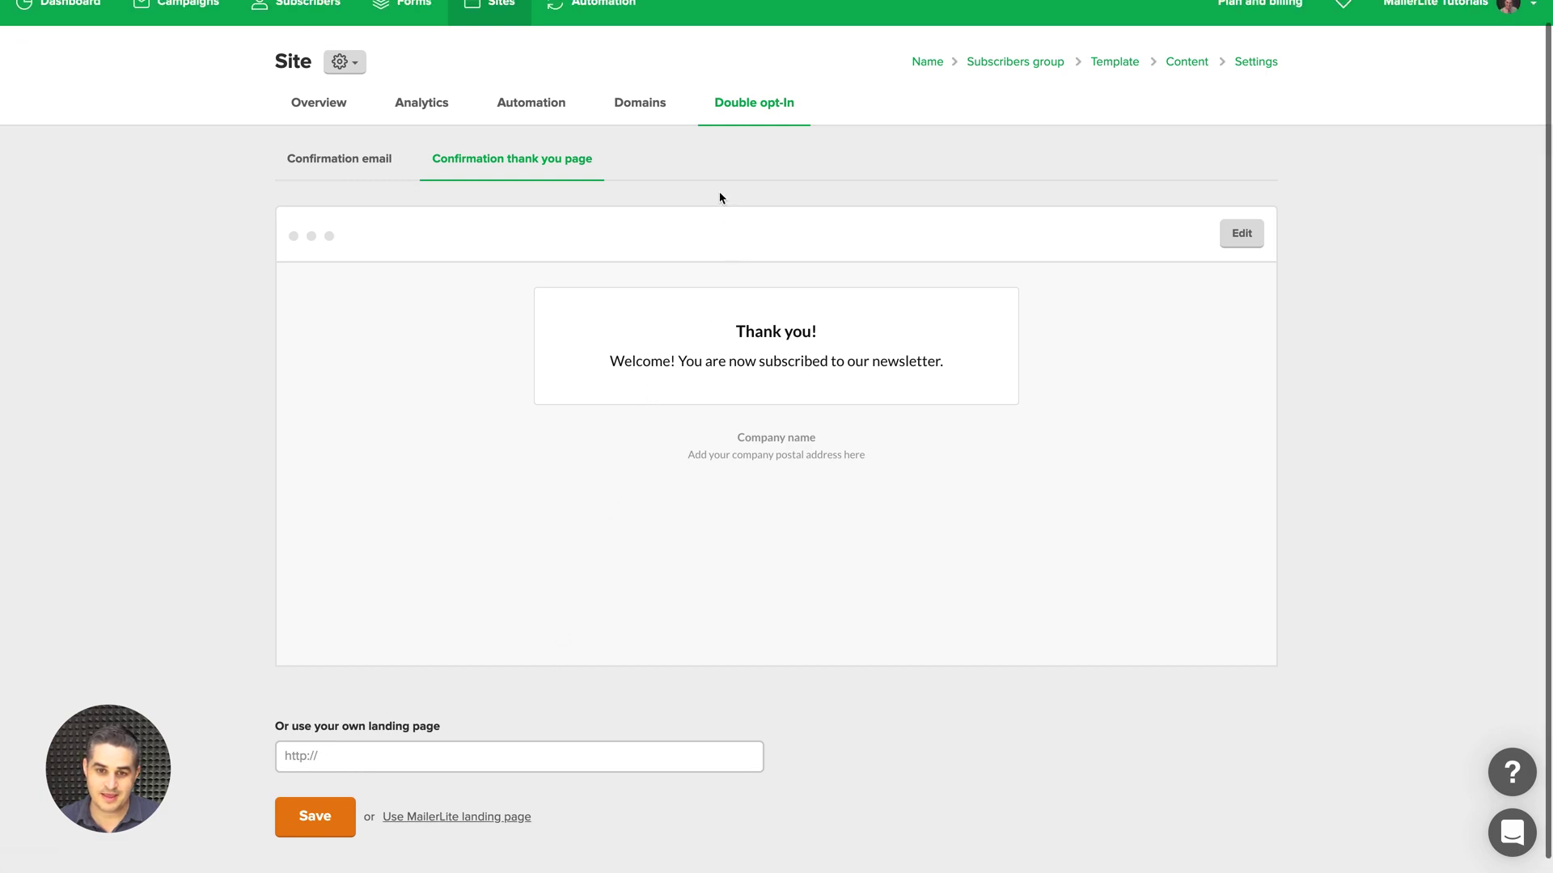
Look through the site Overview settings, then view Analytics showing 0 visitors and 0 views.
left_click(326, 103)
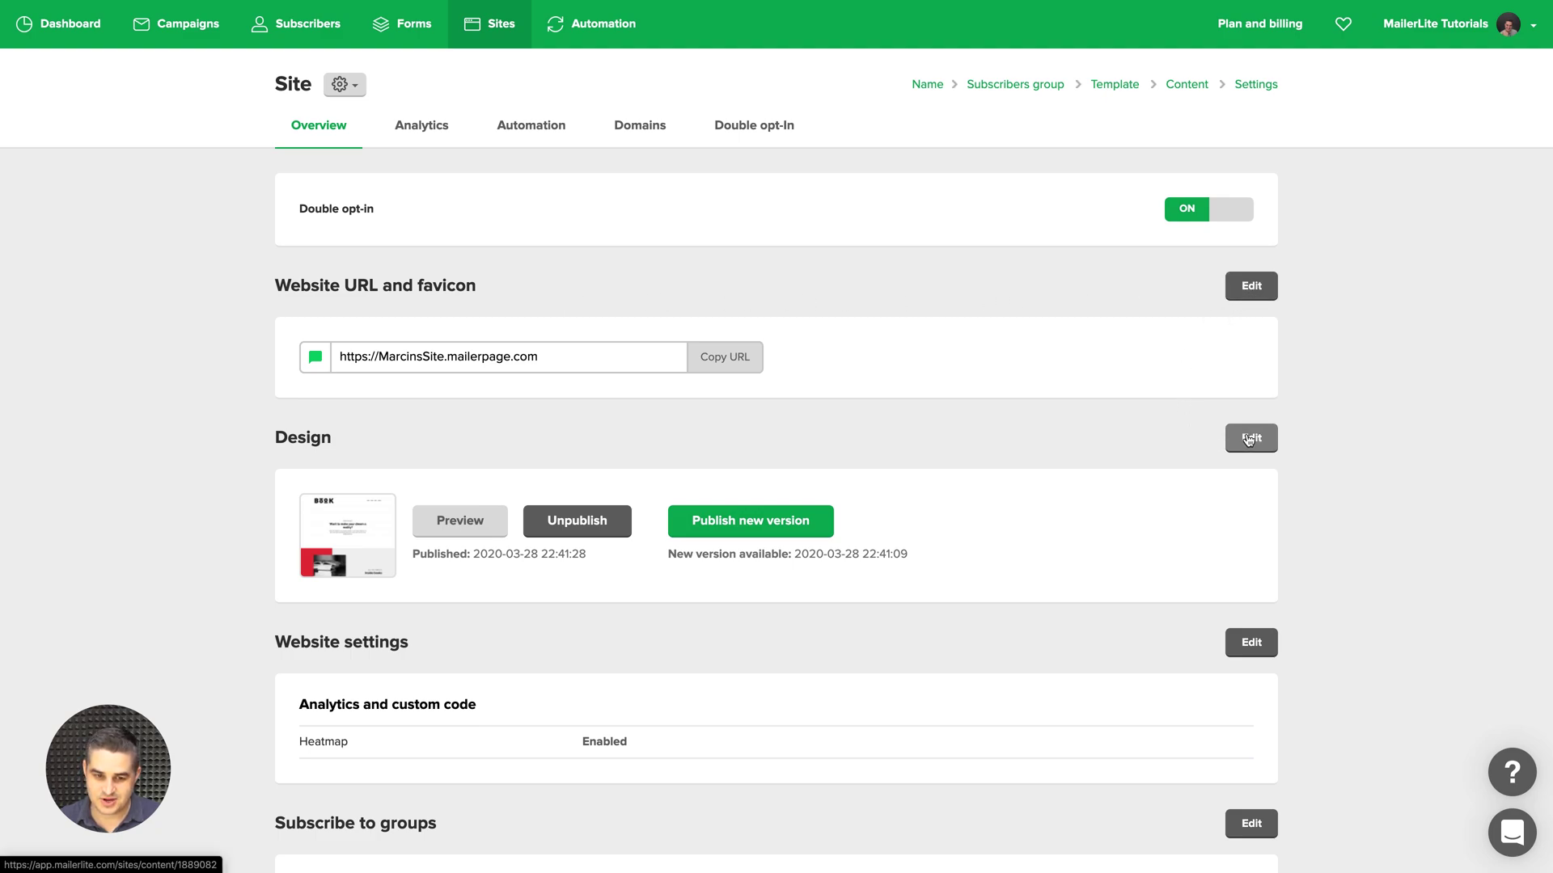
scroll(1145, 595, "down", 1)
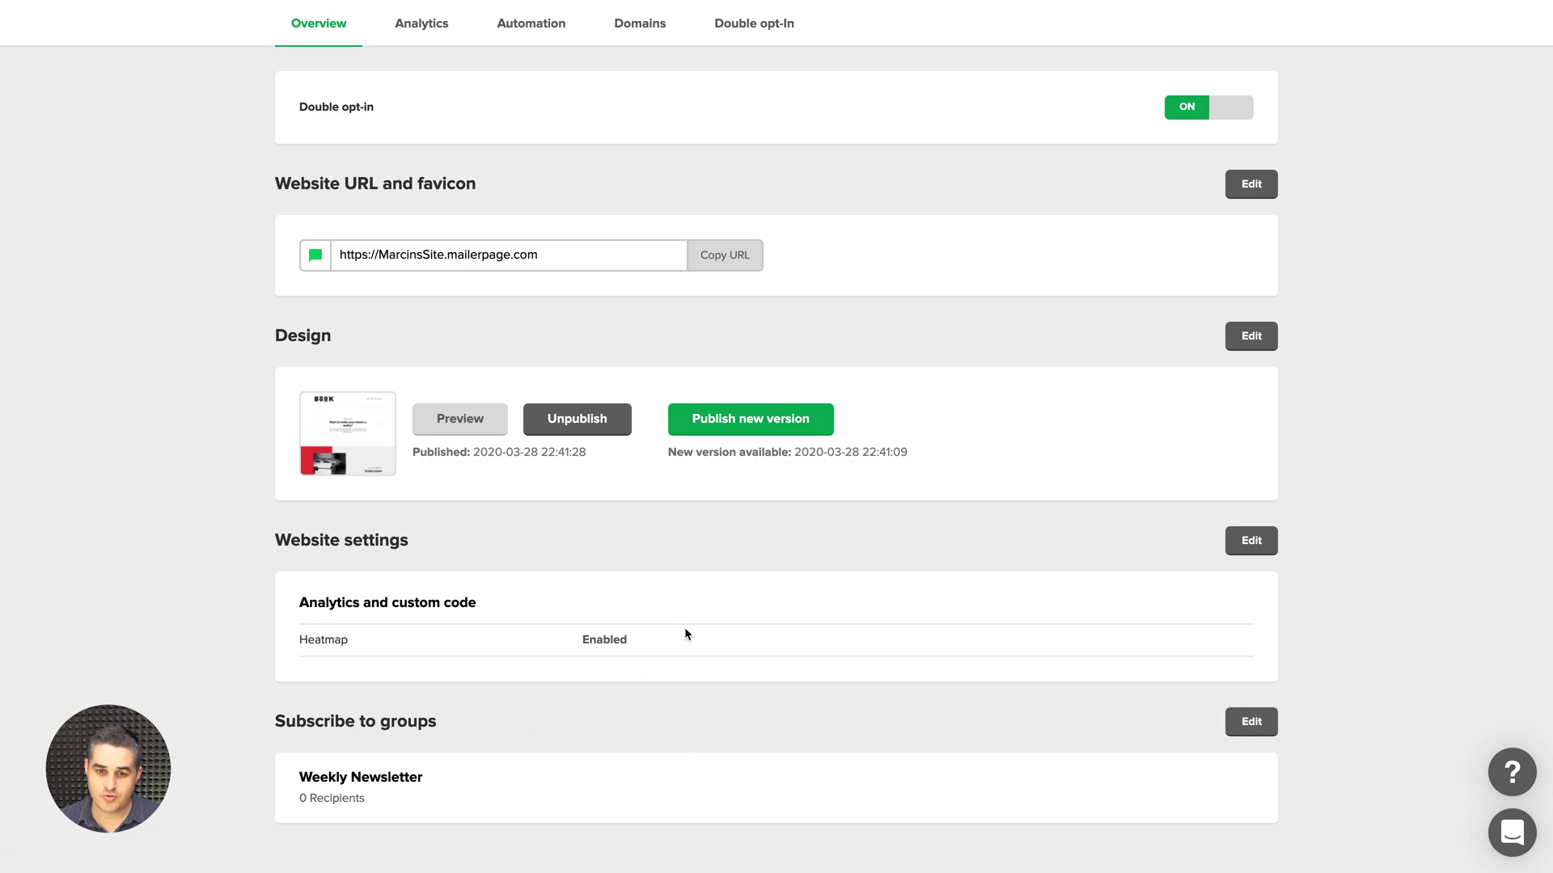
scroll(901, 606, "up", 2)
scroll(970, 672, "down", 2)
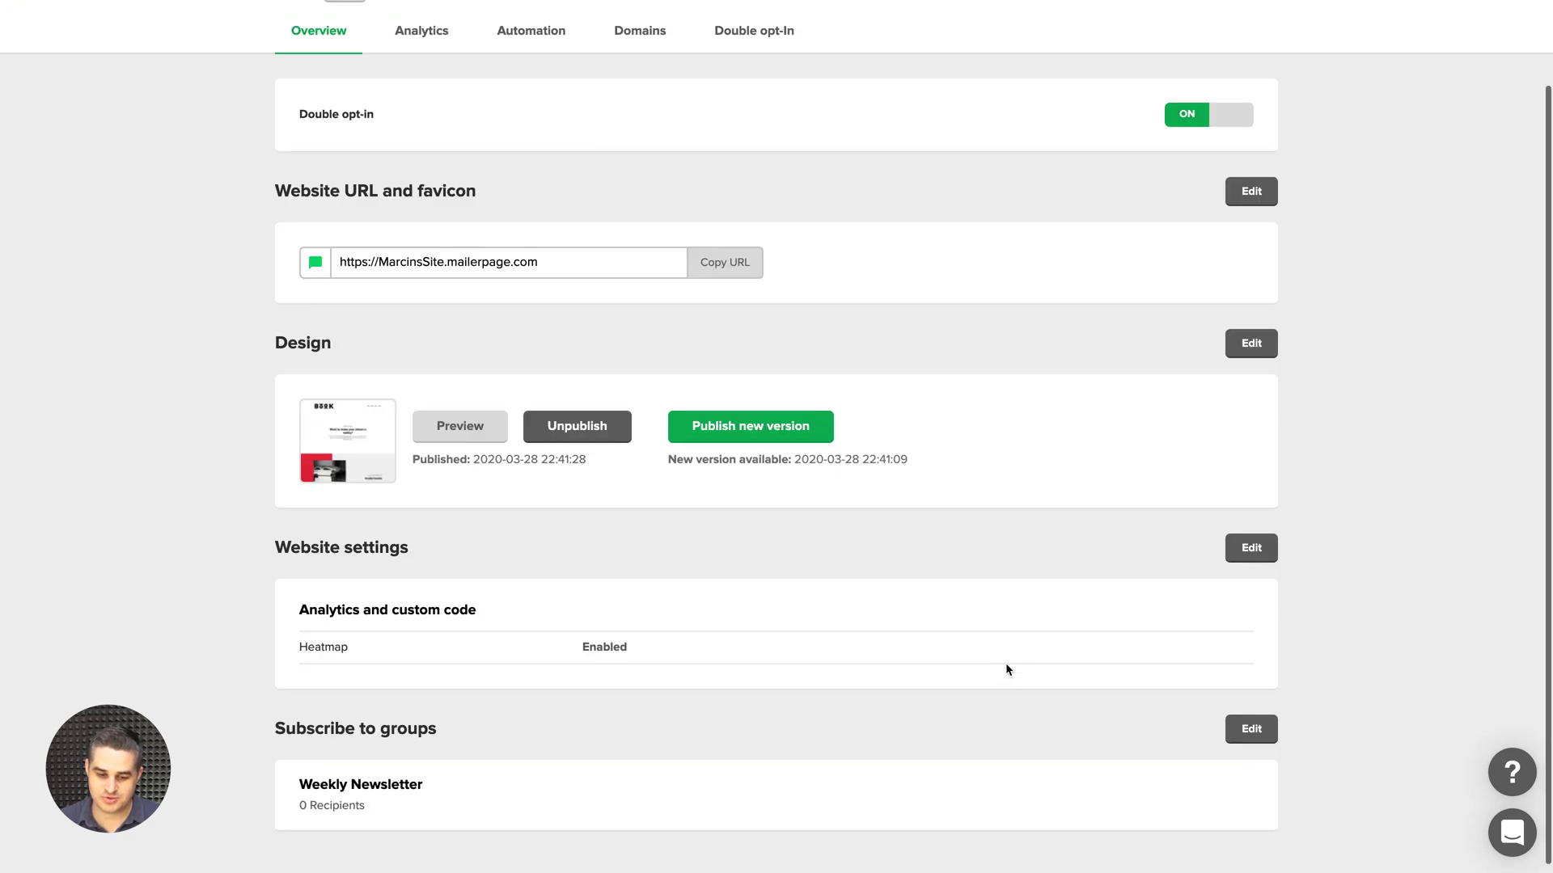
scroll(867, 527, "up", 2)
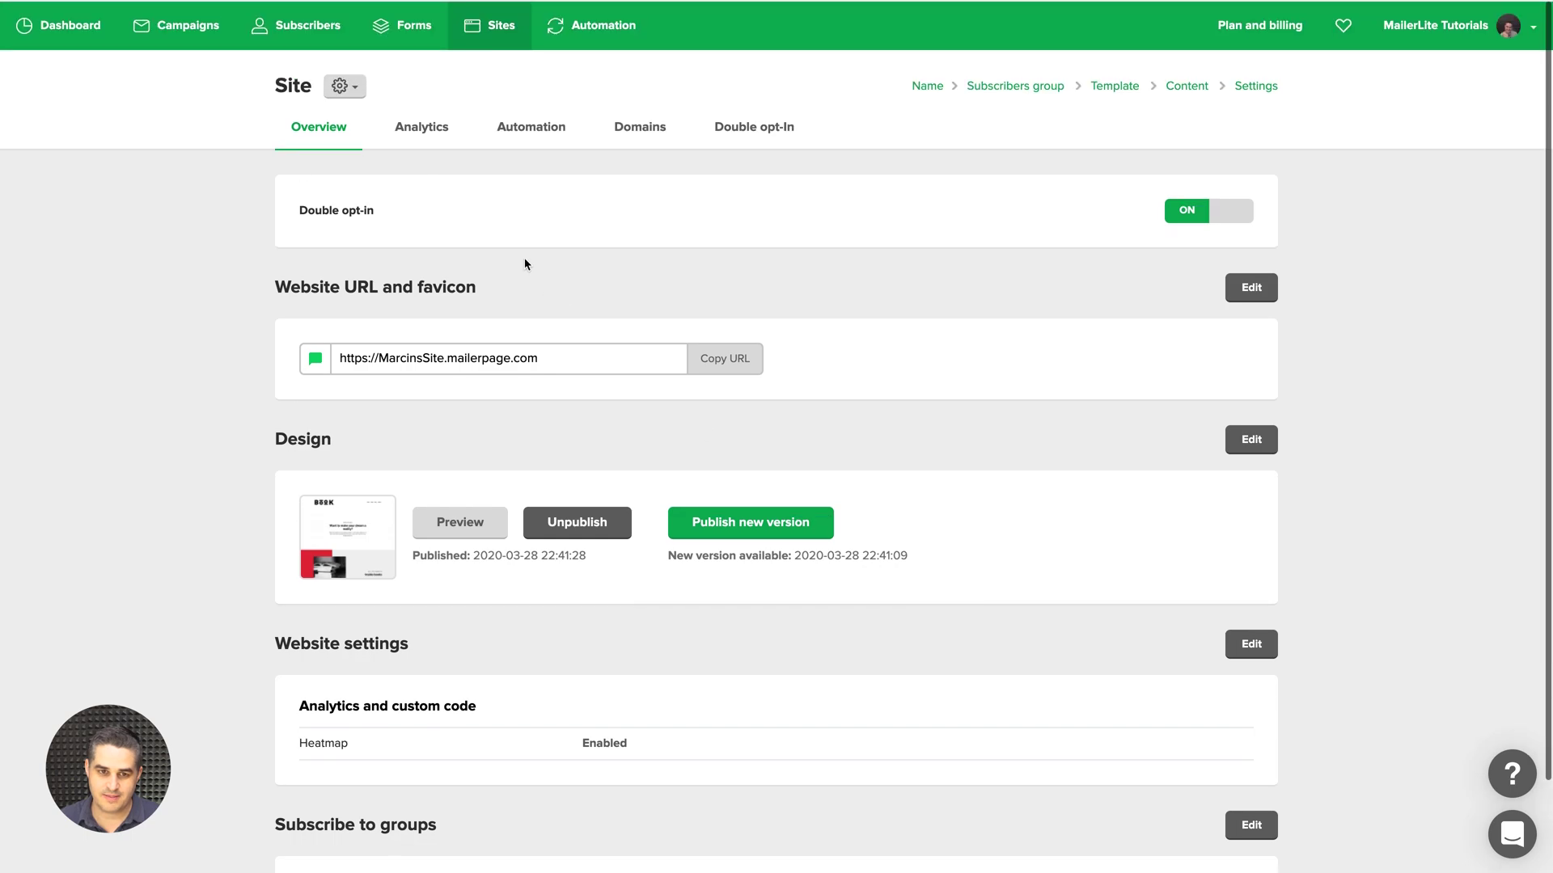
left_click(427, 127)
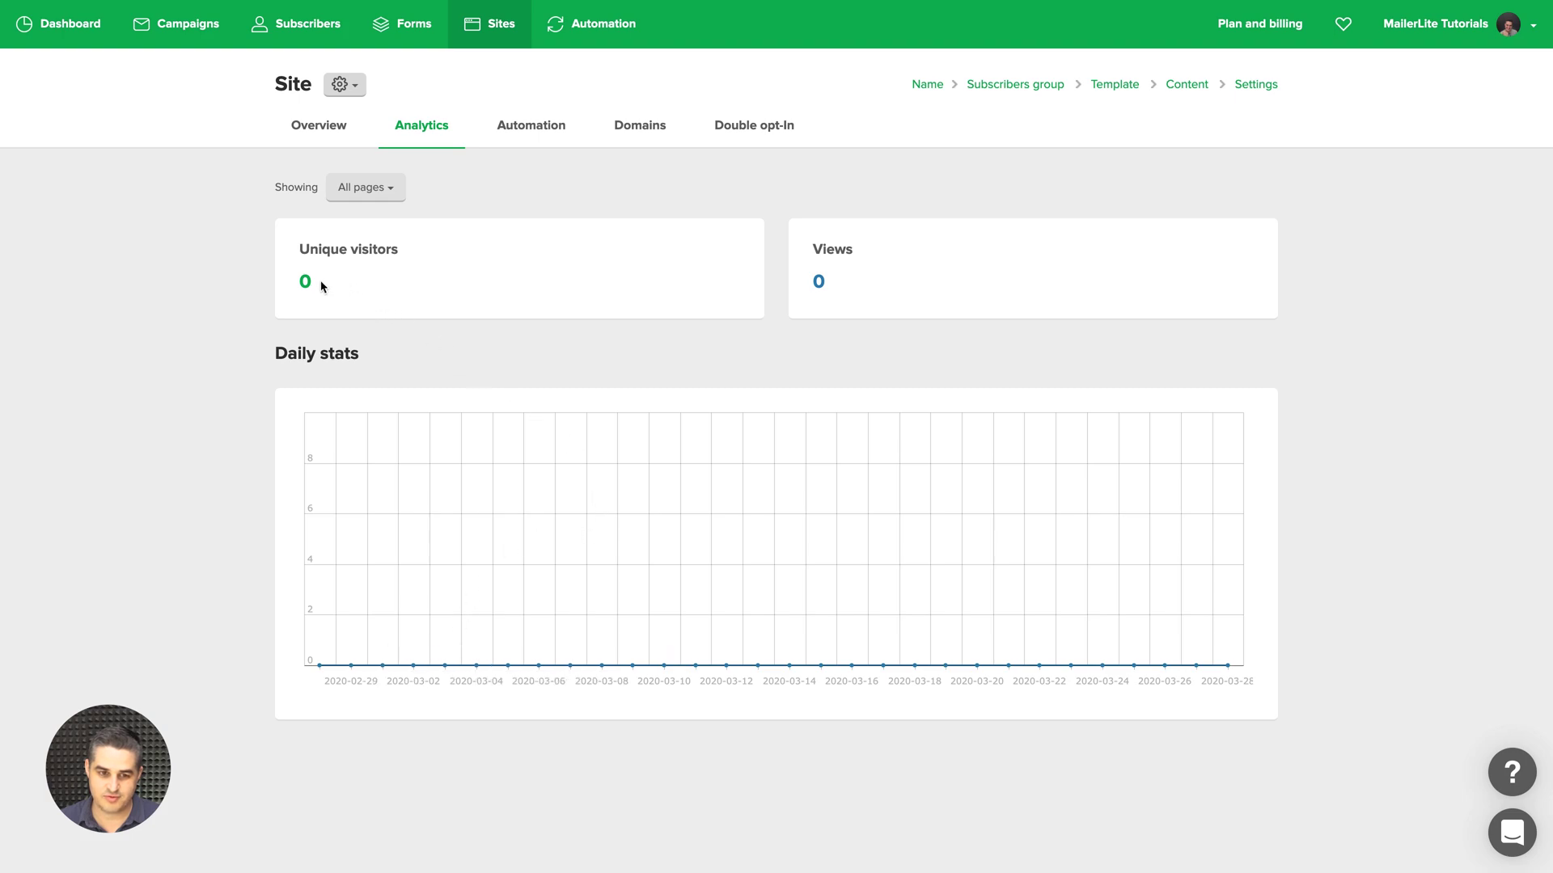
Check the 'All pages' stats filter unchanged, then view the site's Automation tab.
left_click(372, 197)
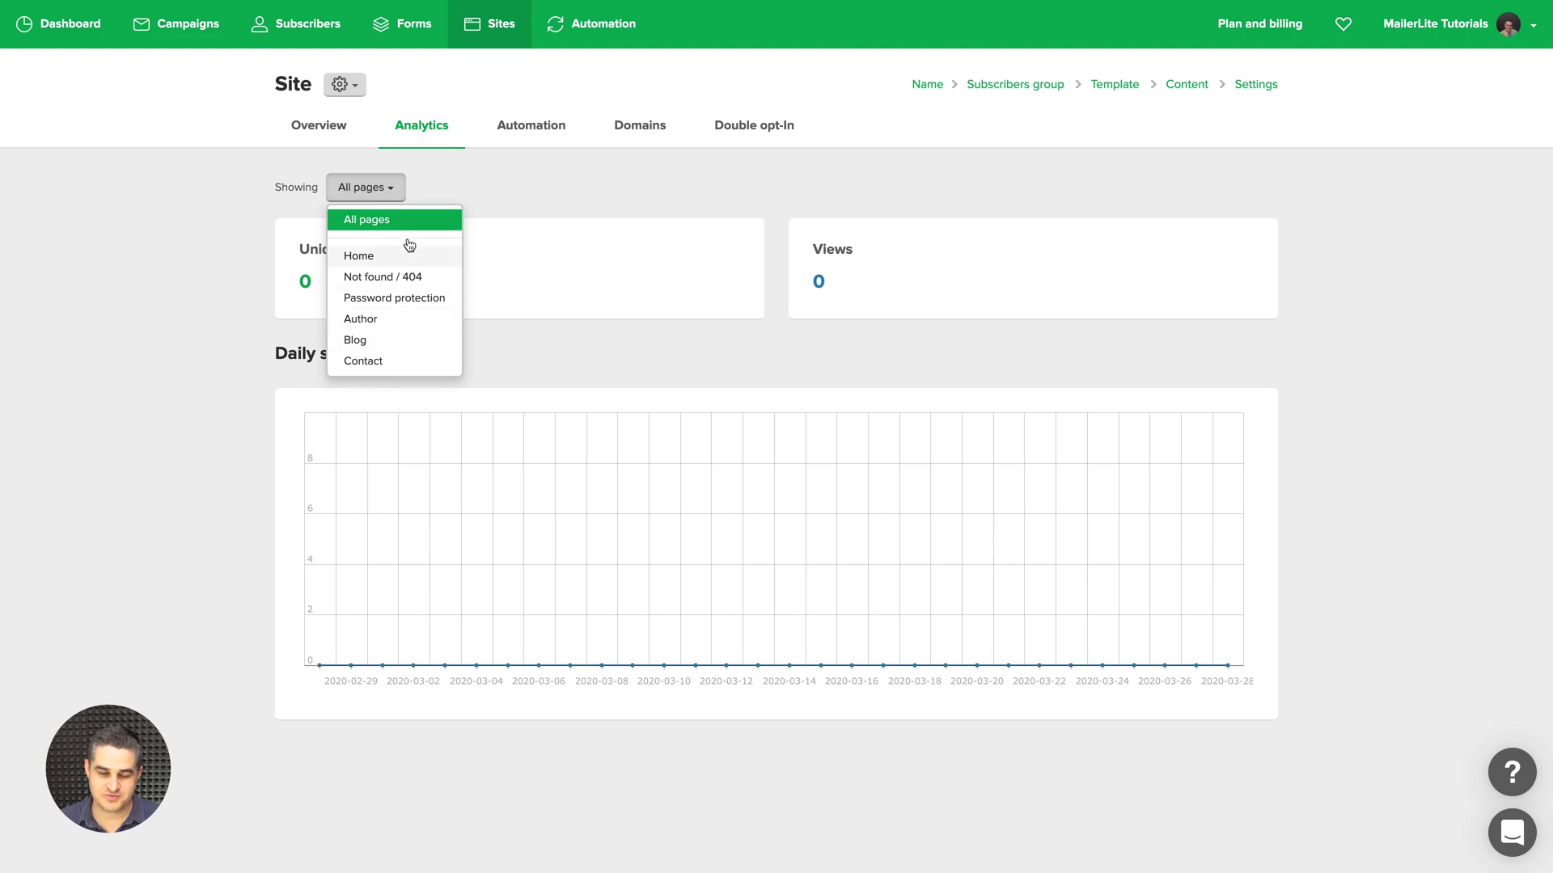
left_click(507, 187)
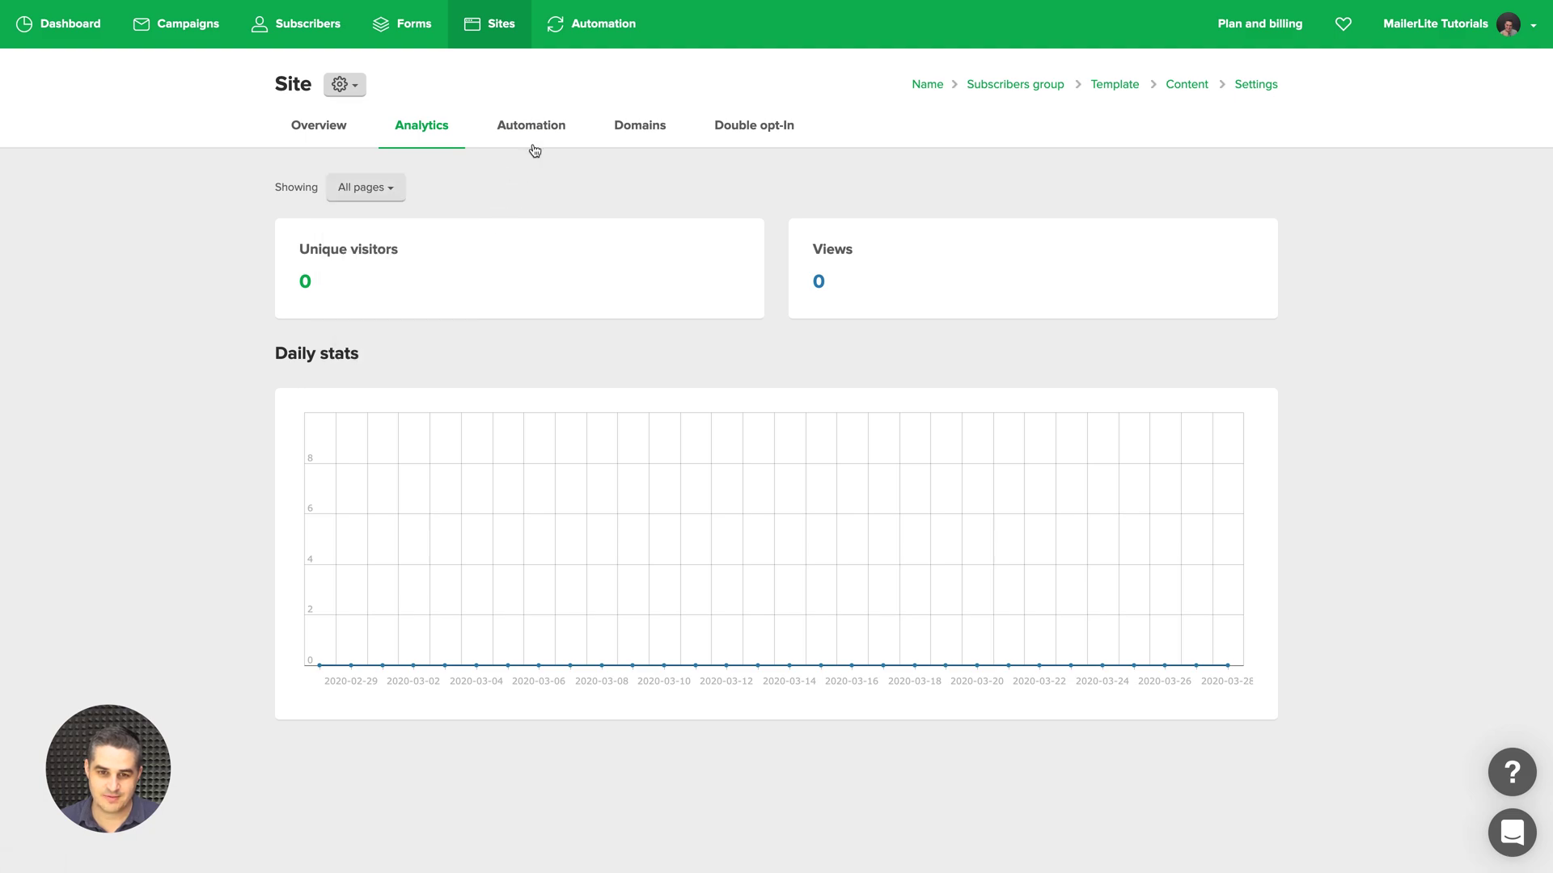
left_click(536, 129)
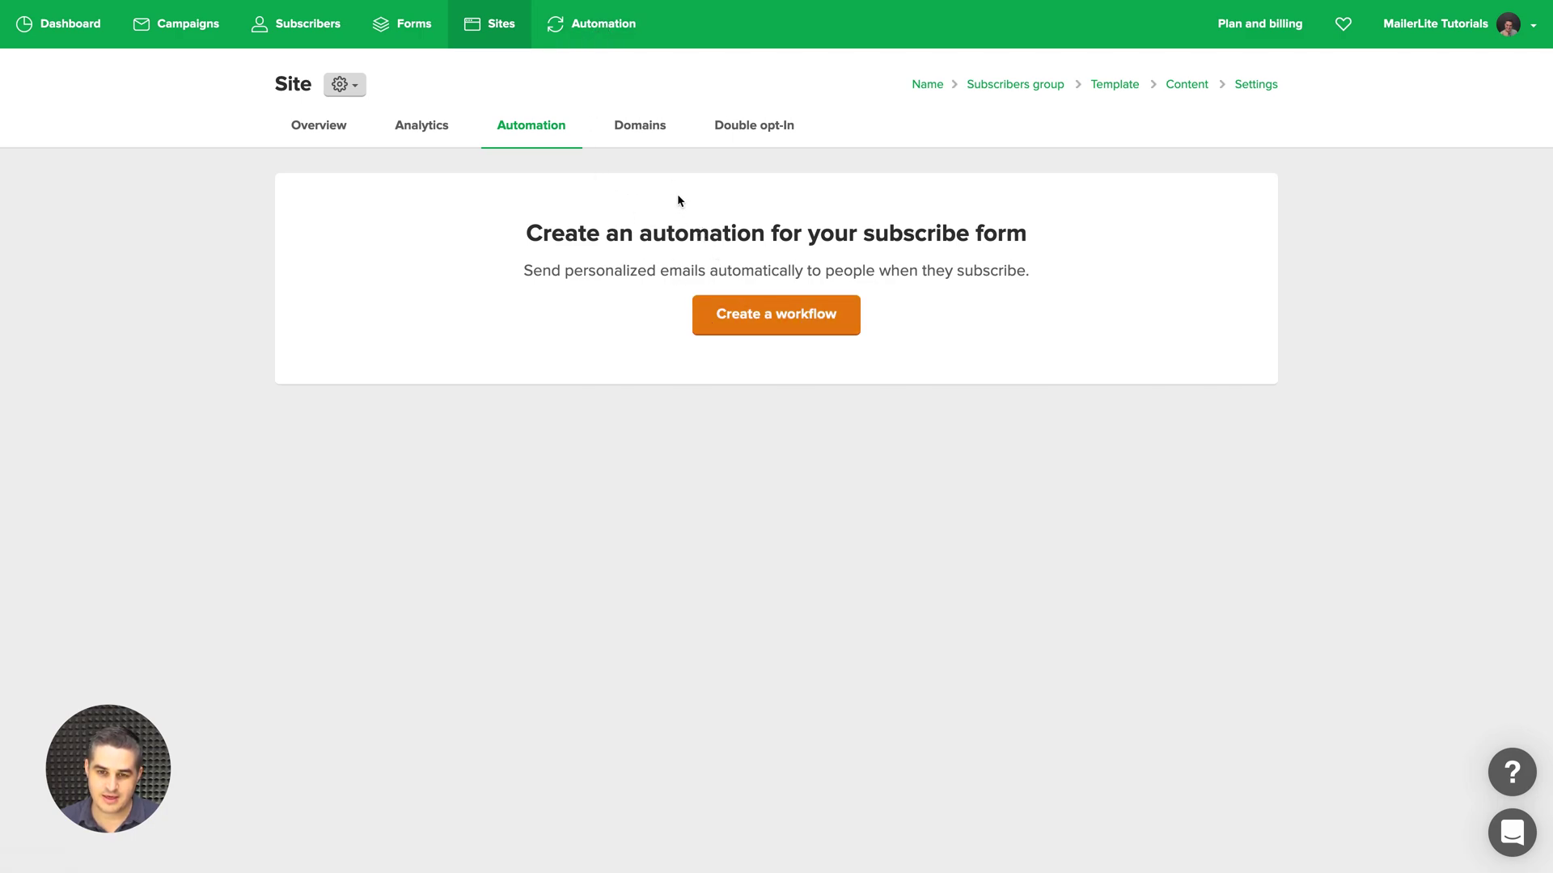
View the account Domains settings listing the active website domain with SSL enabled.
left_click(644, 130)
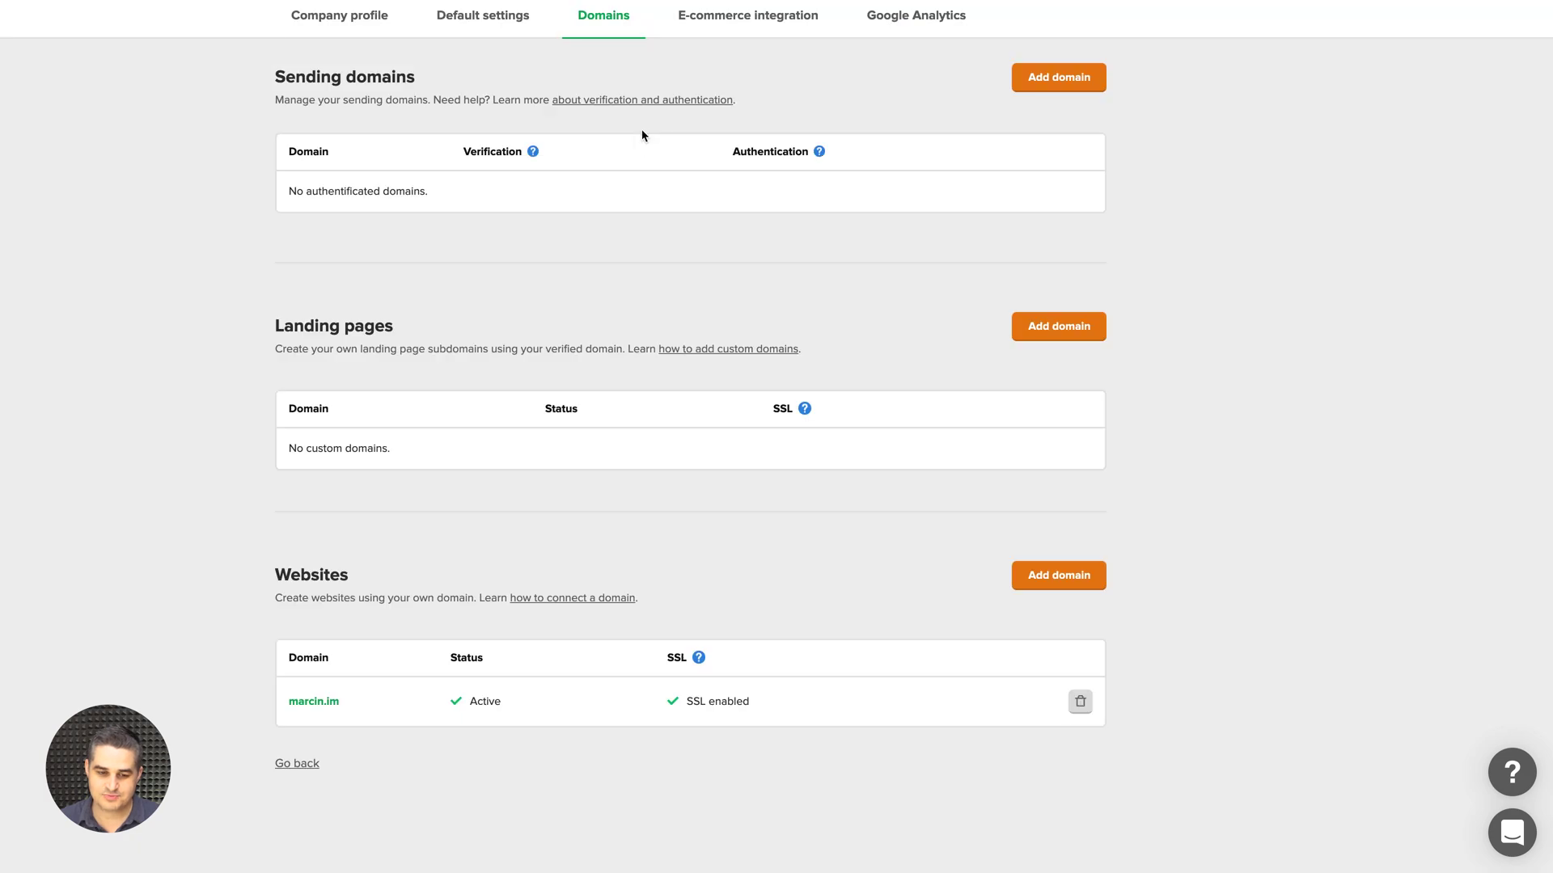
scroll(643, 256, "up", 2)
scroll(614, 392, "down", 2)
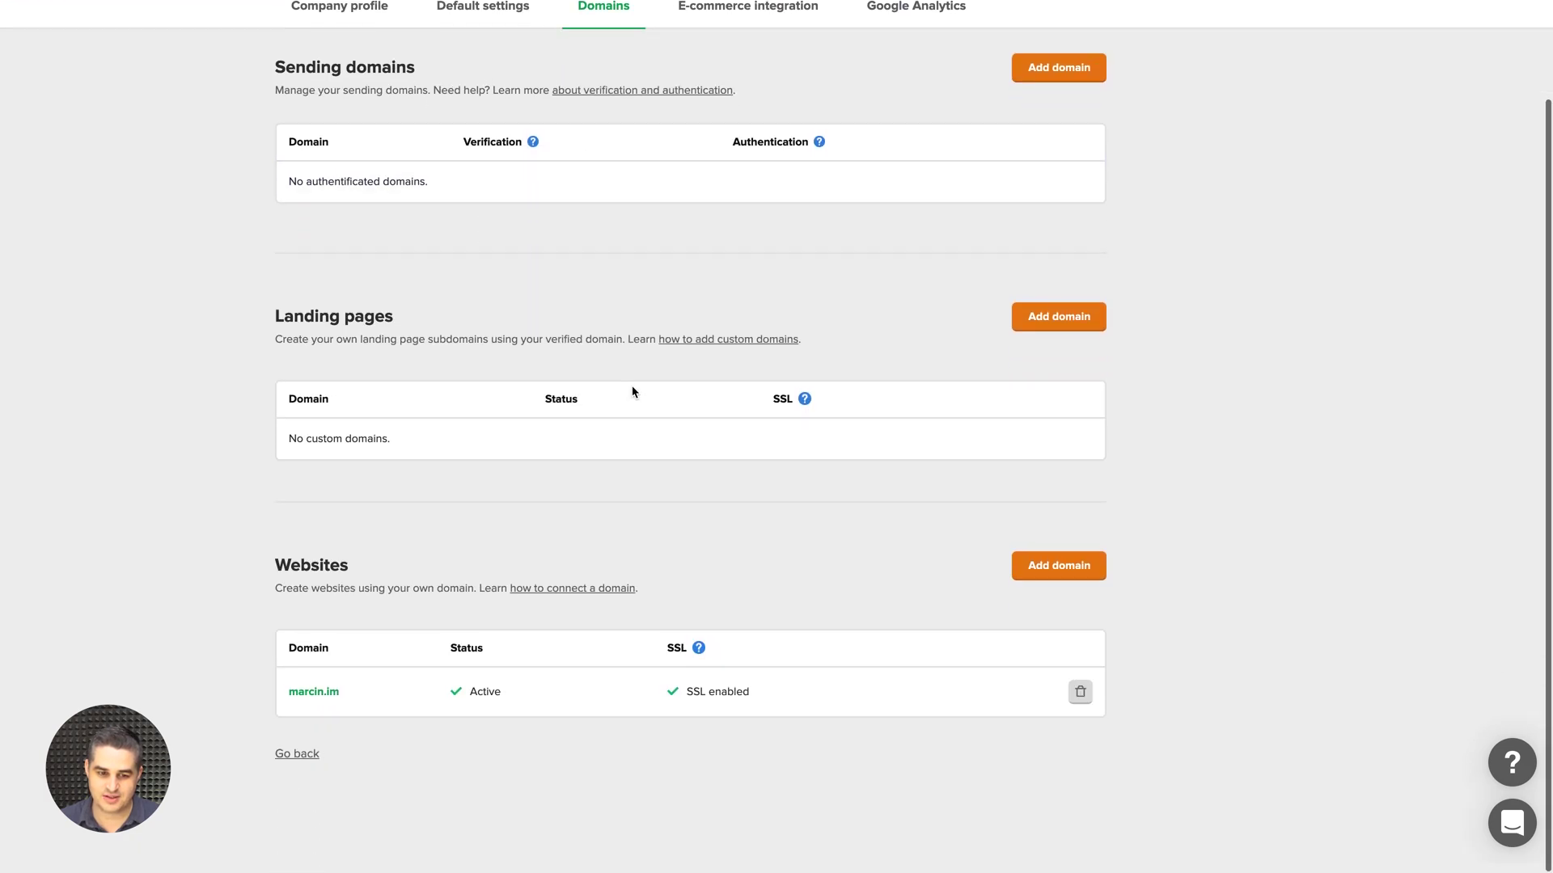
scroll(400, 589, "up", 1)
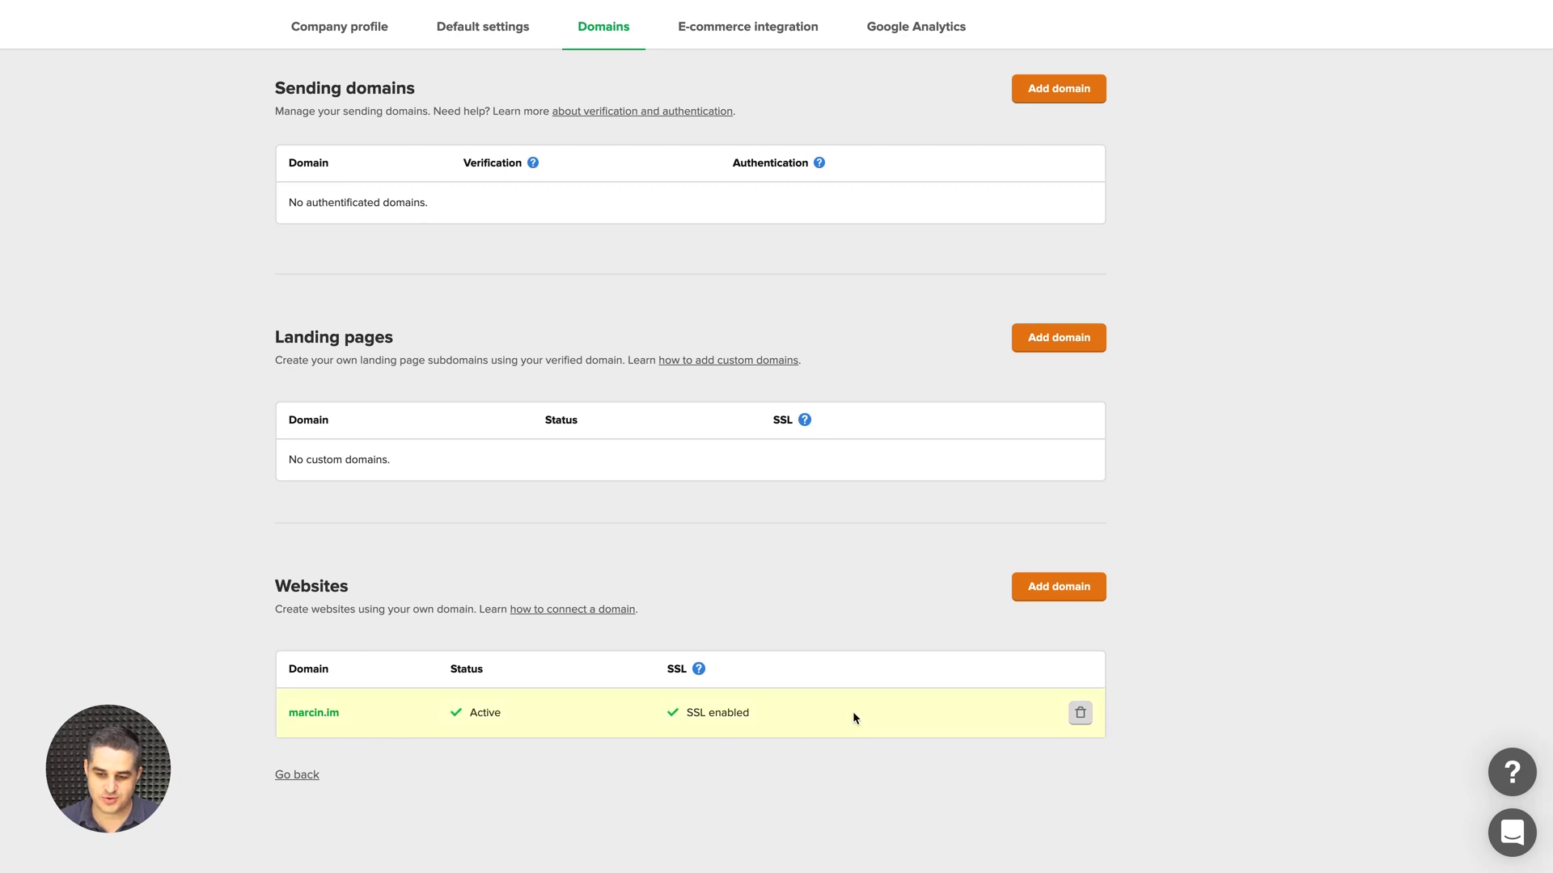
Add the website domain yourdomainmarcin.com, after yourdomain.com was rejected as already in use.
left_click(1039, 598)
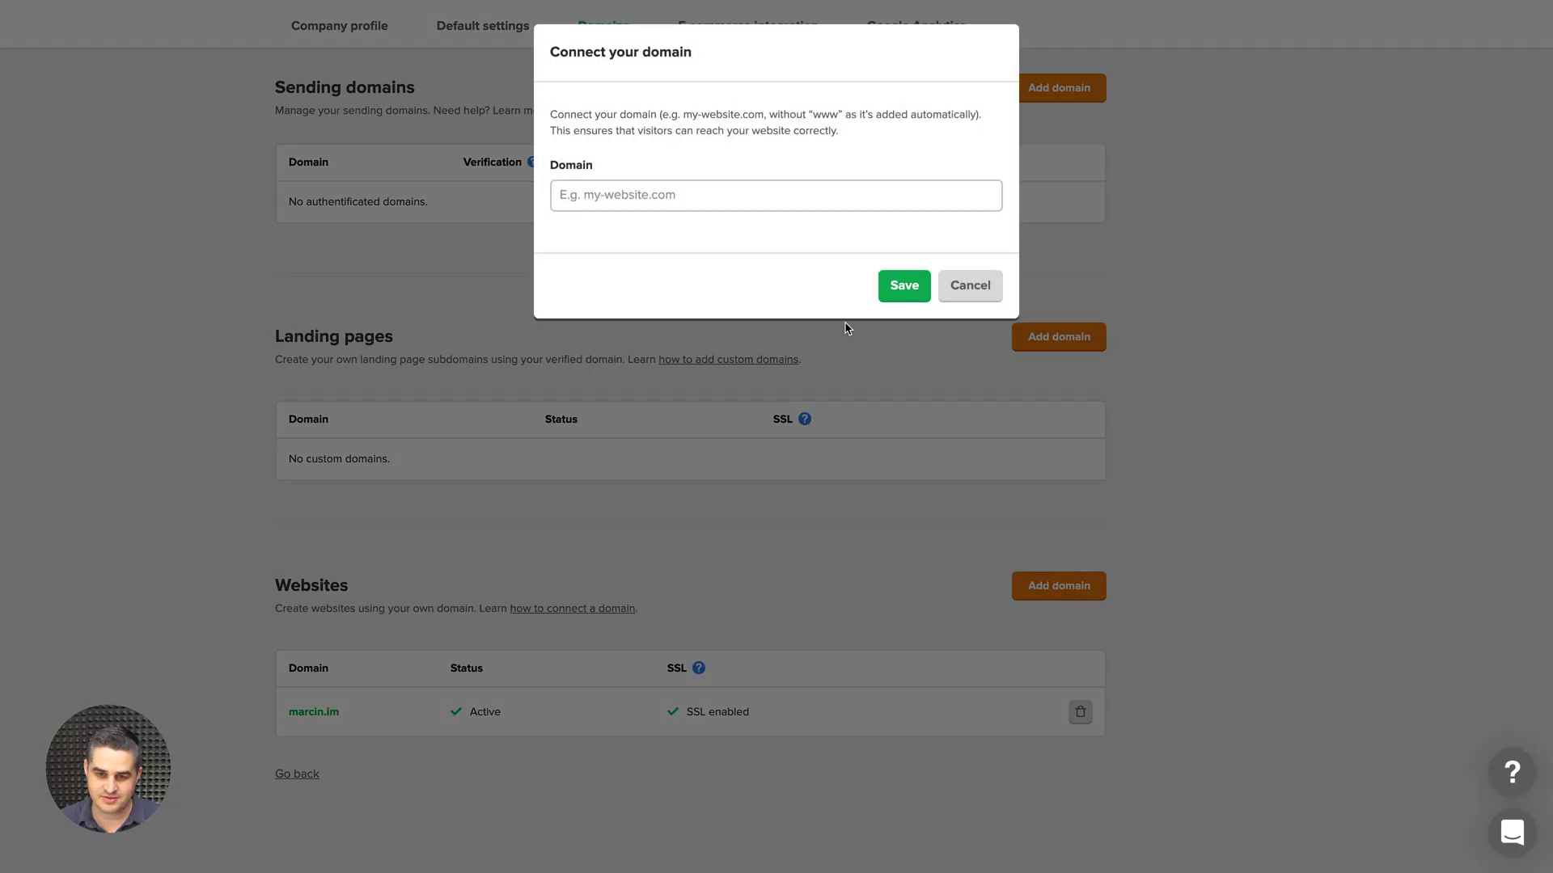
left_click(658, 189)
type("y")
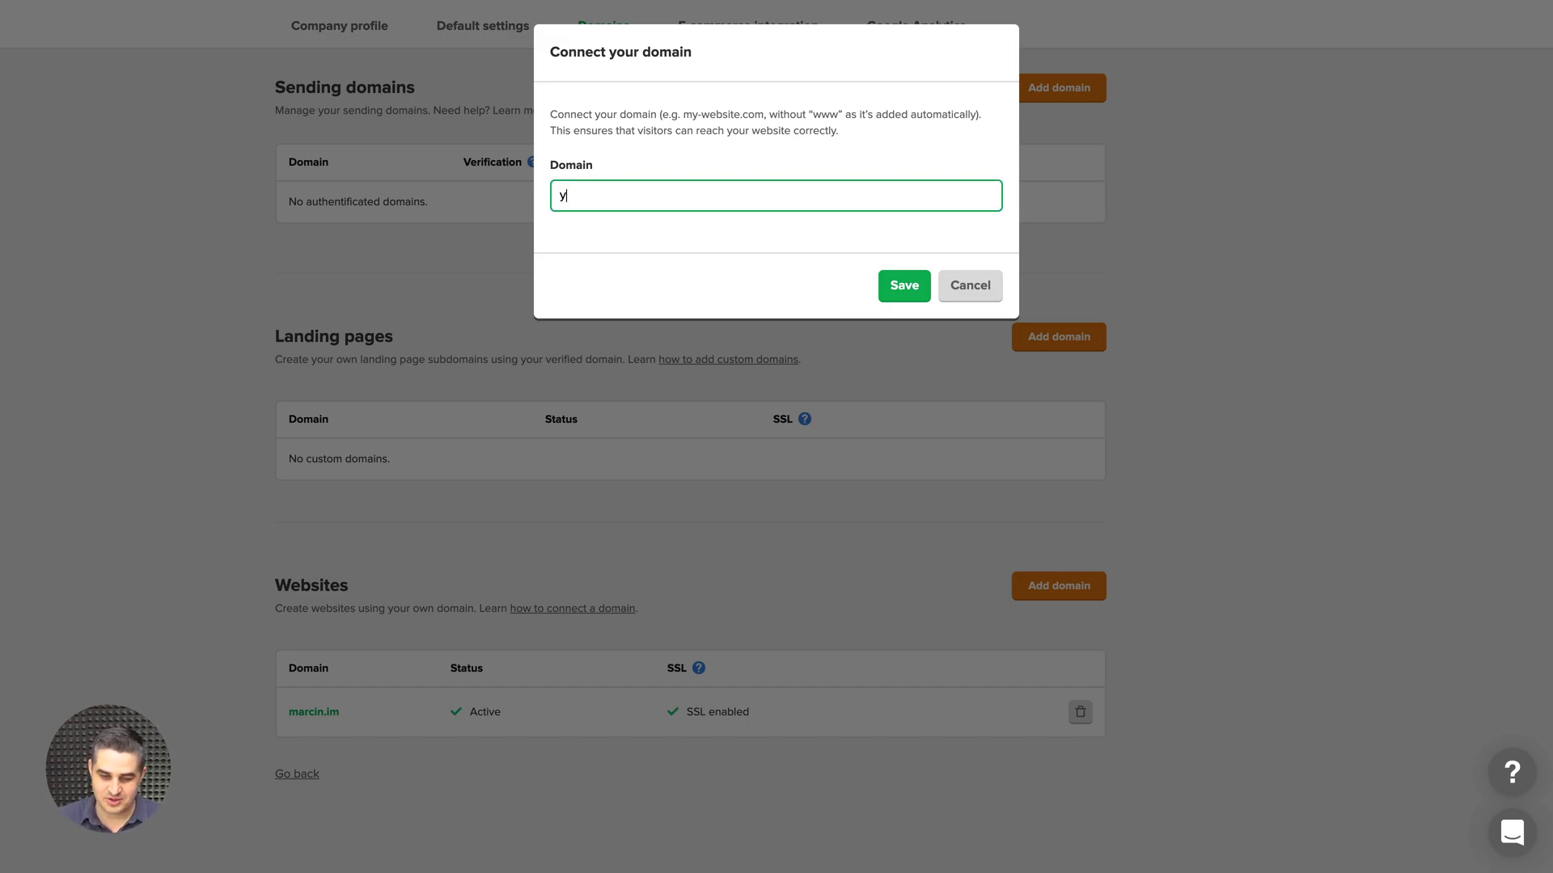
type("ourdomain.com")
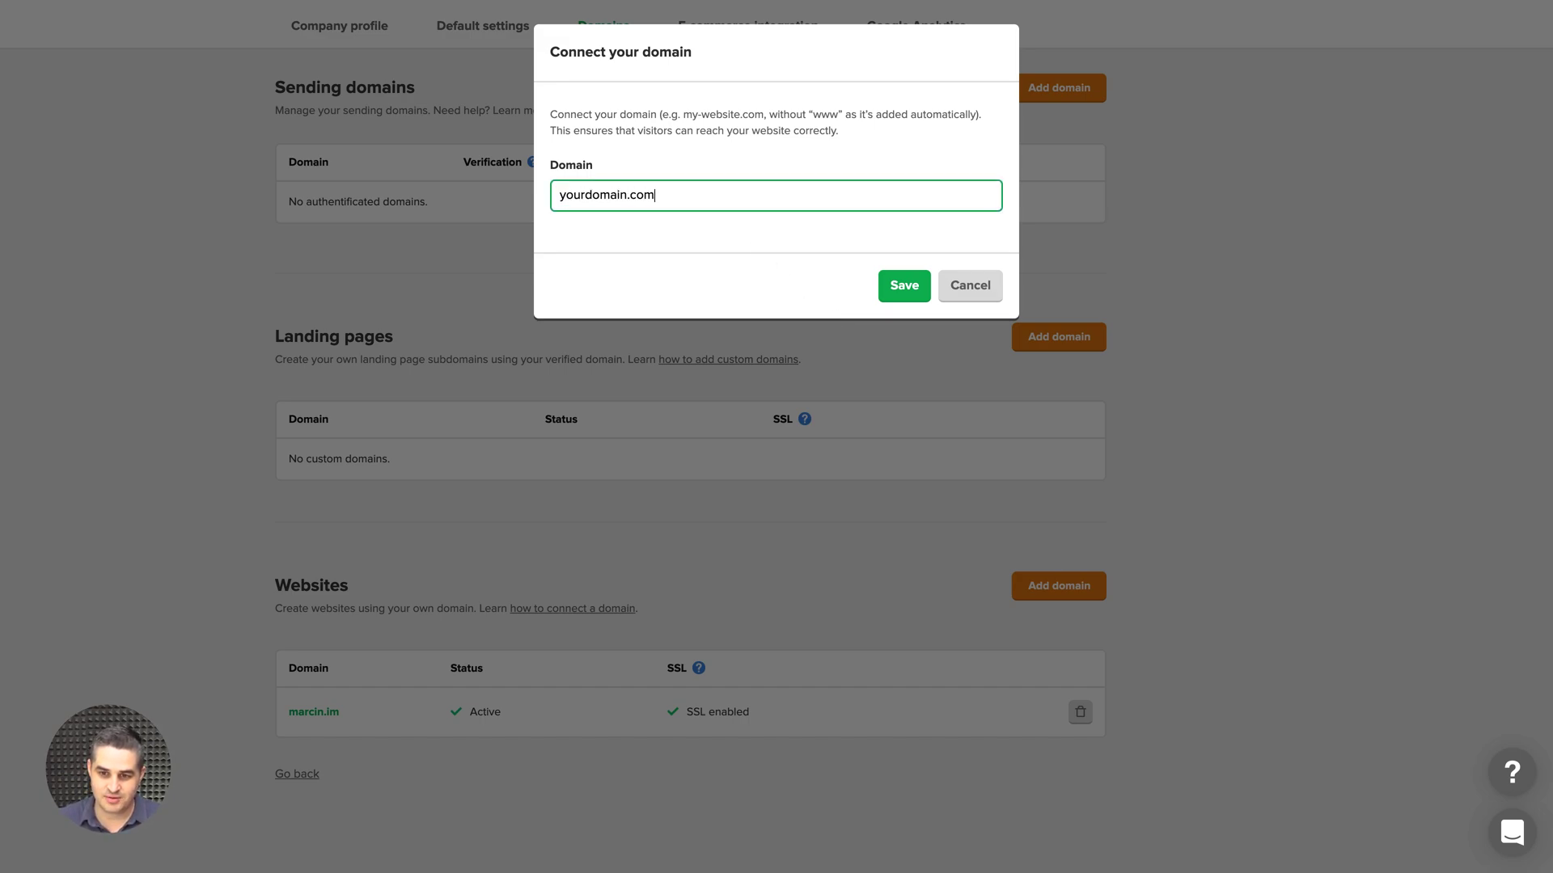
left_click(906, 289)
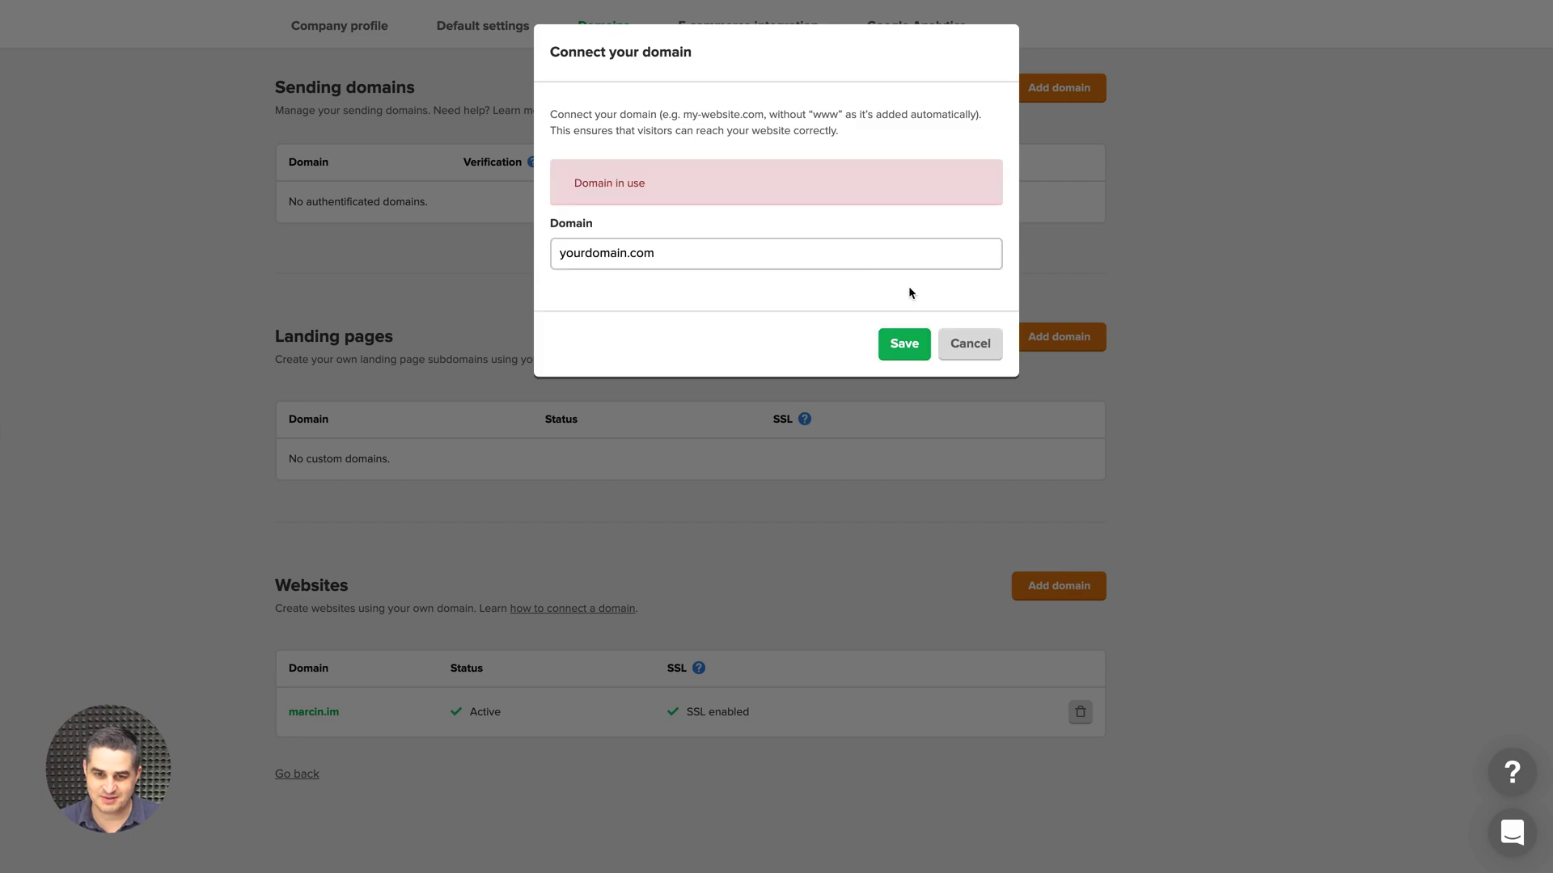
left_click(625, 251)
type("marcin")
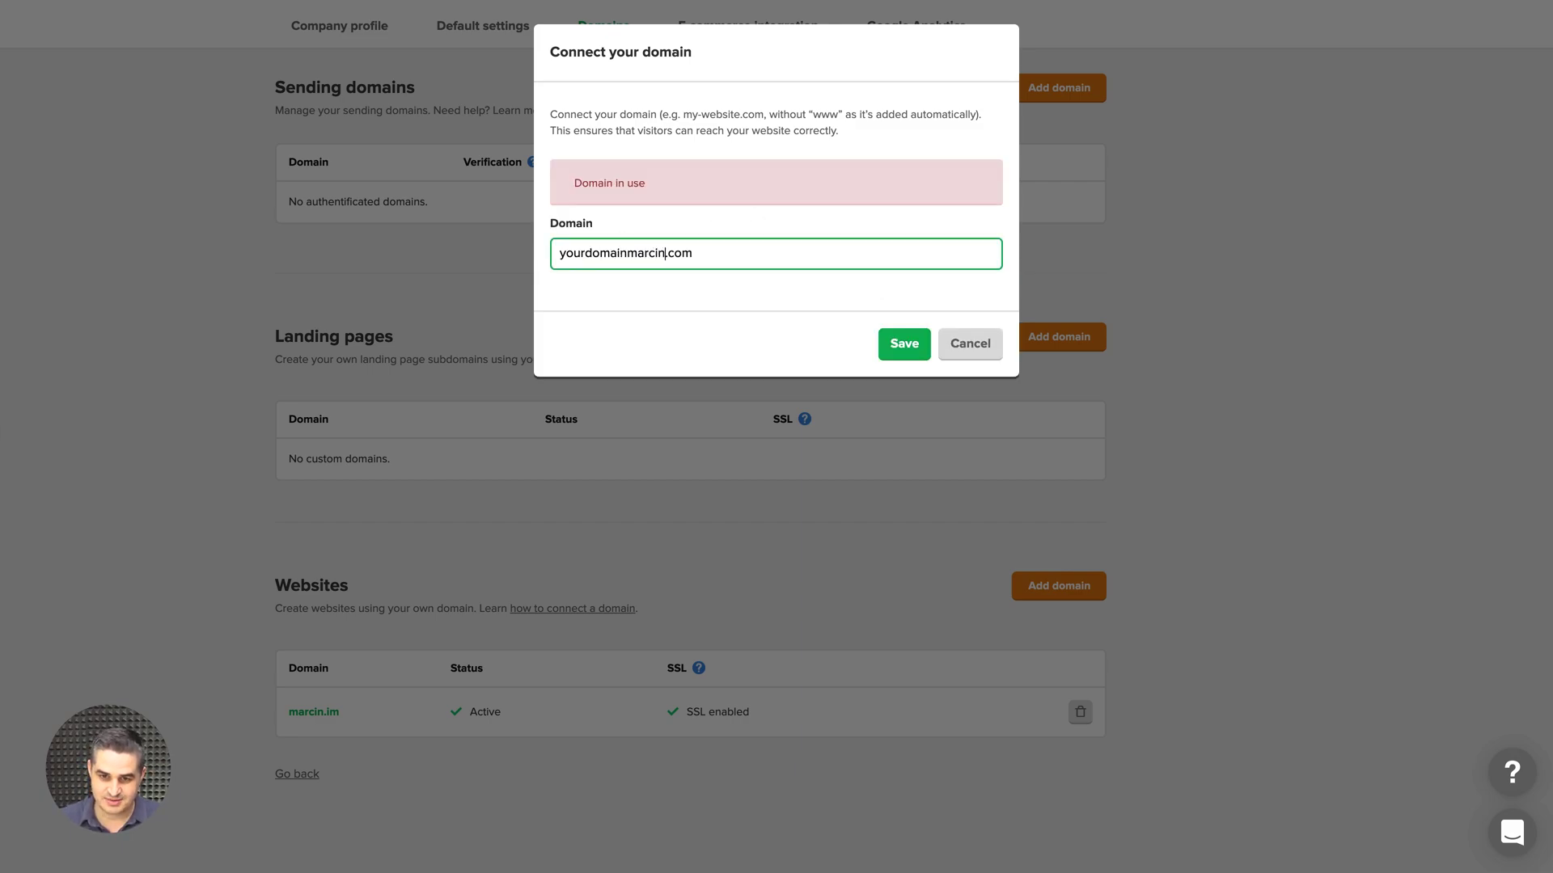
left_click(903, 348)
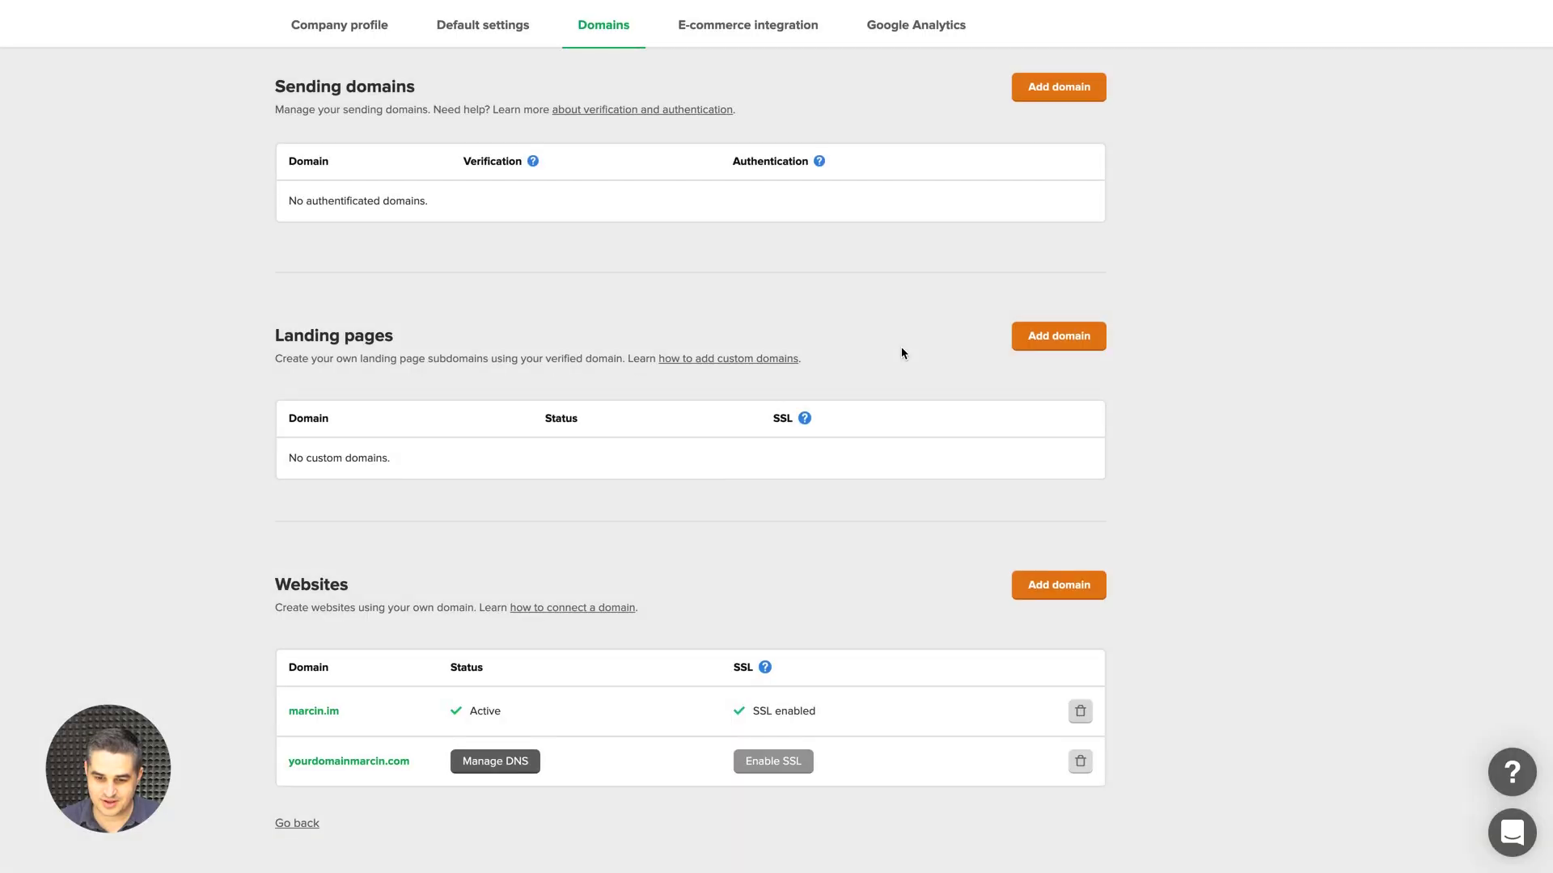
scroll(902, 351, "down", 1)
Copy the A record IP 195.12.186.221 and run a DNS check, which shows no matching records.
left_click(515, 701)
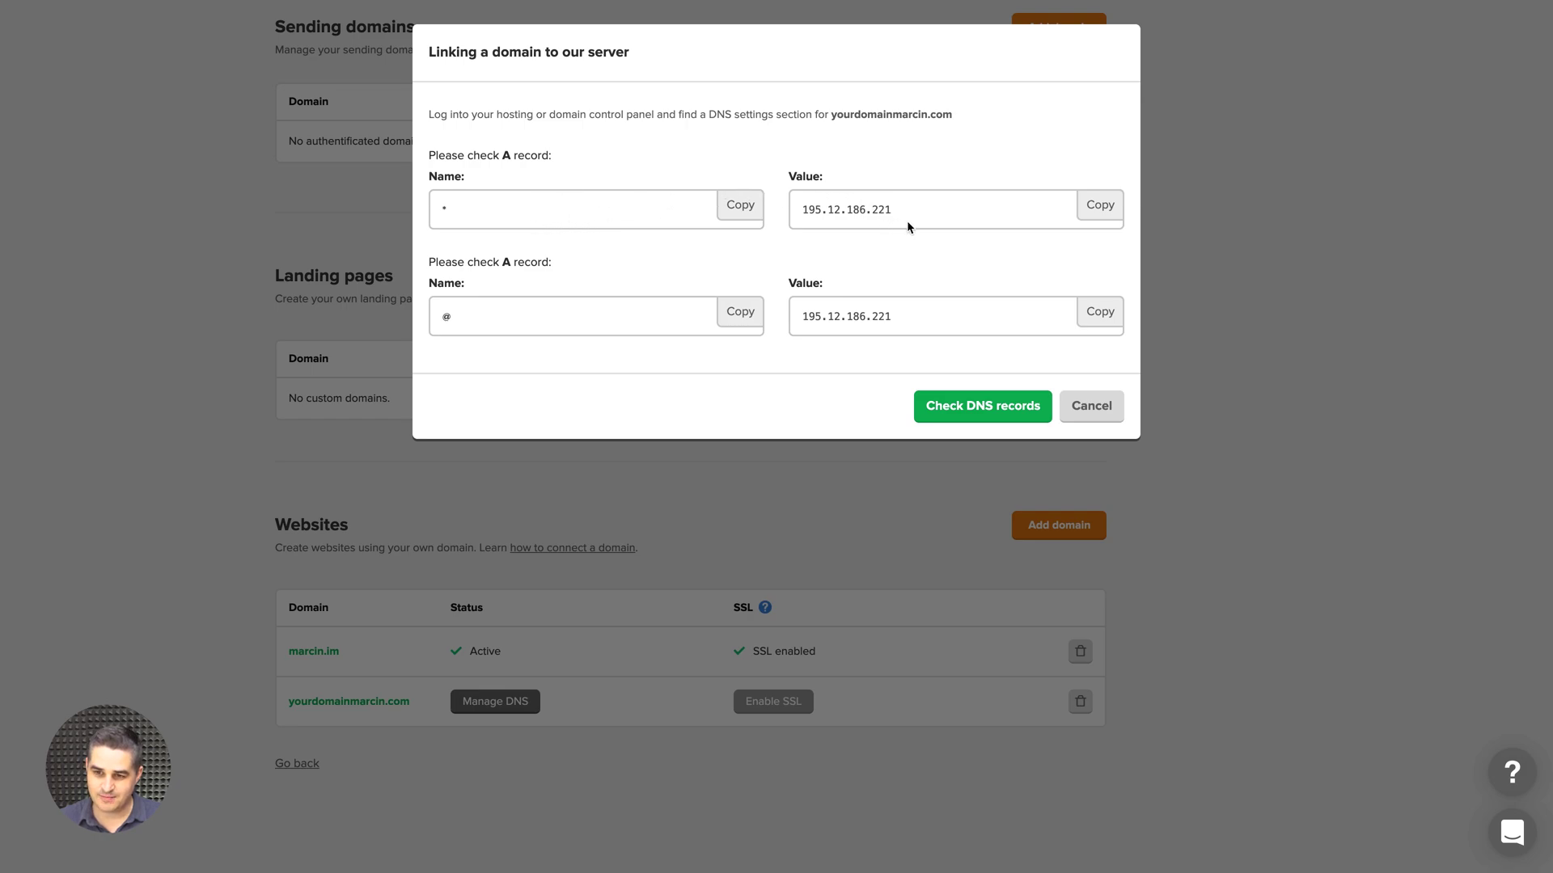
left_click(1101, 207)
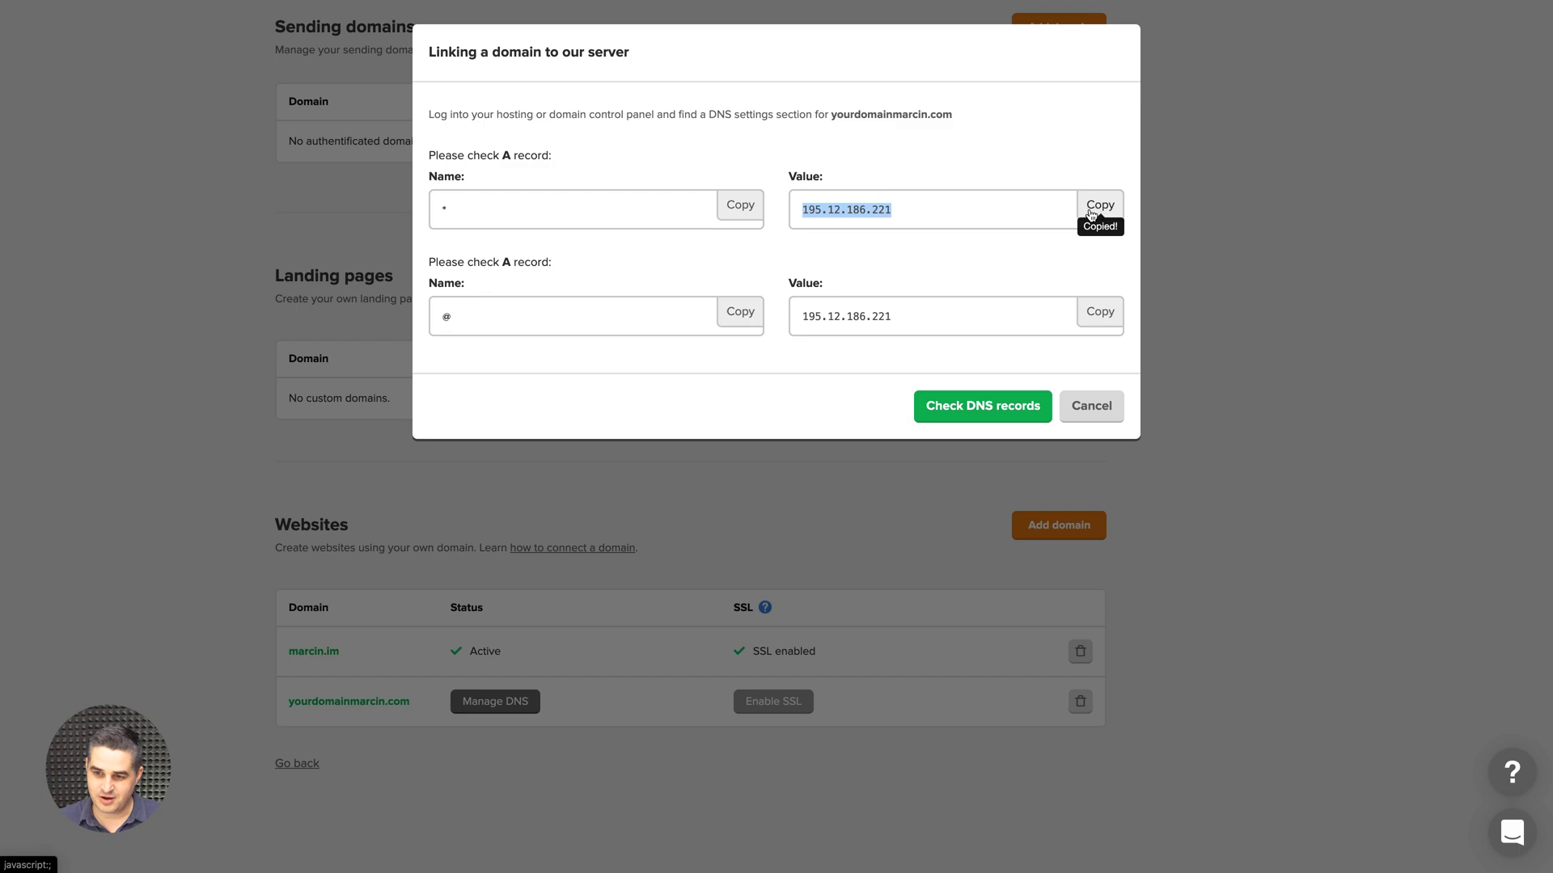
left_click(968, 412)
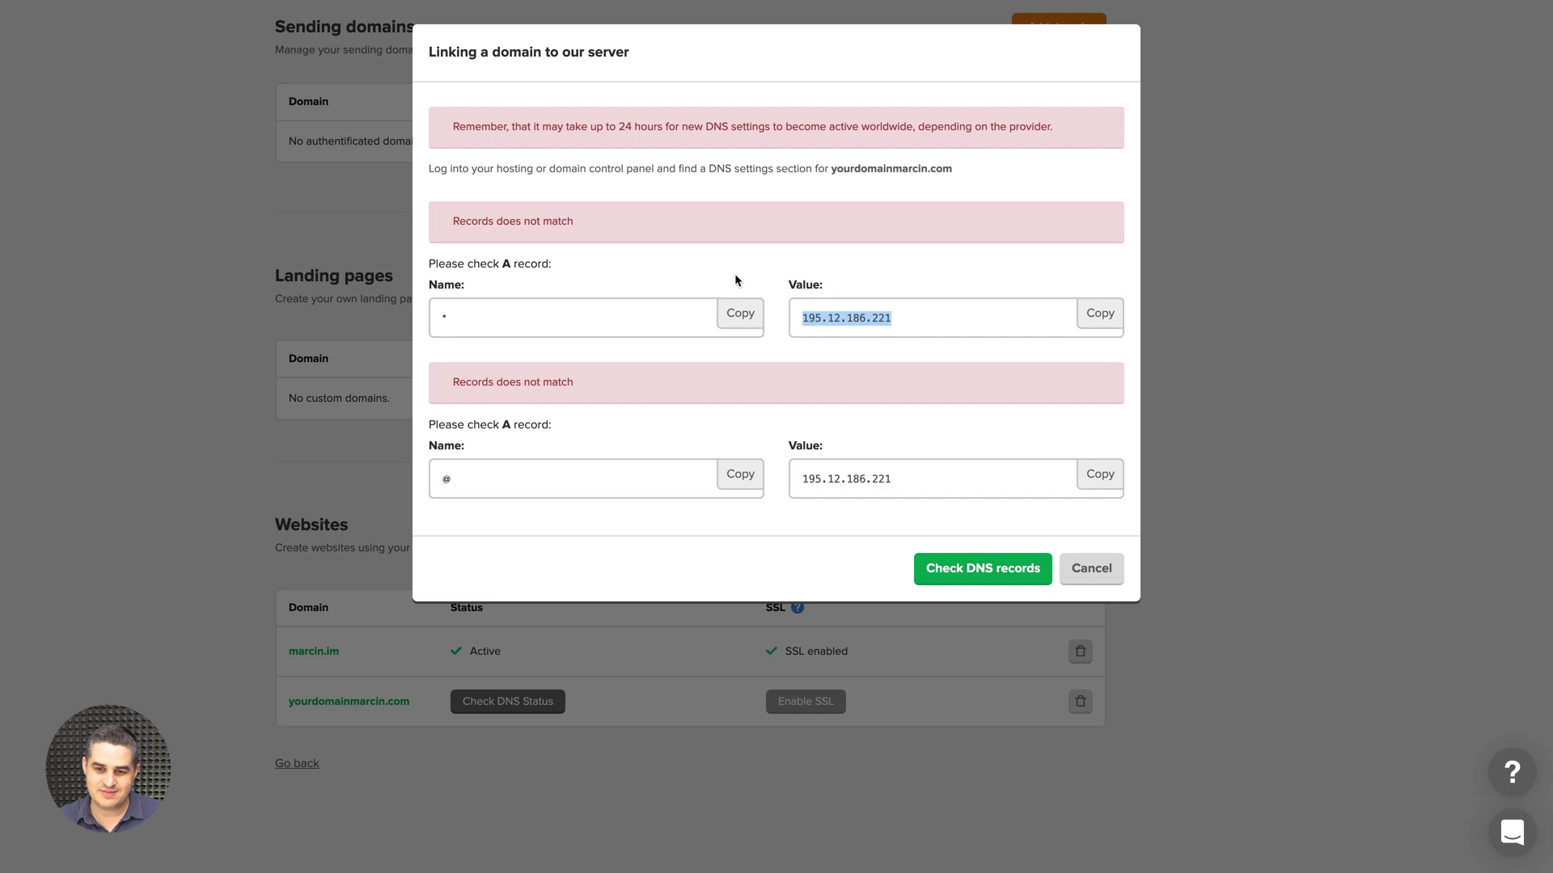
left_click(904, 417)
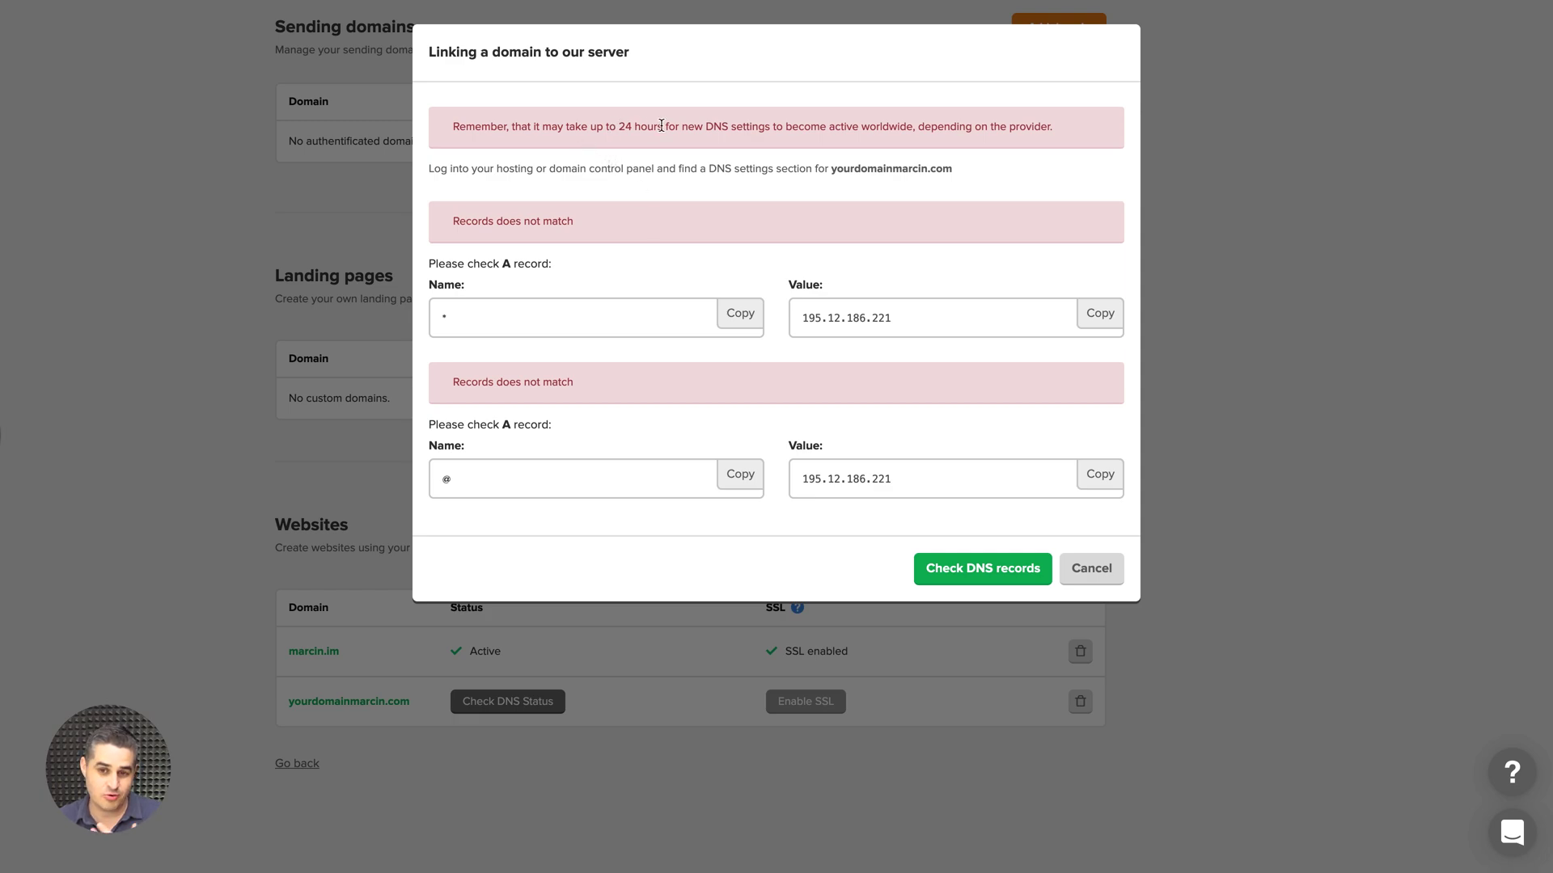
left_click(1090, 570)
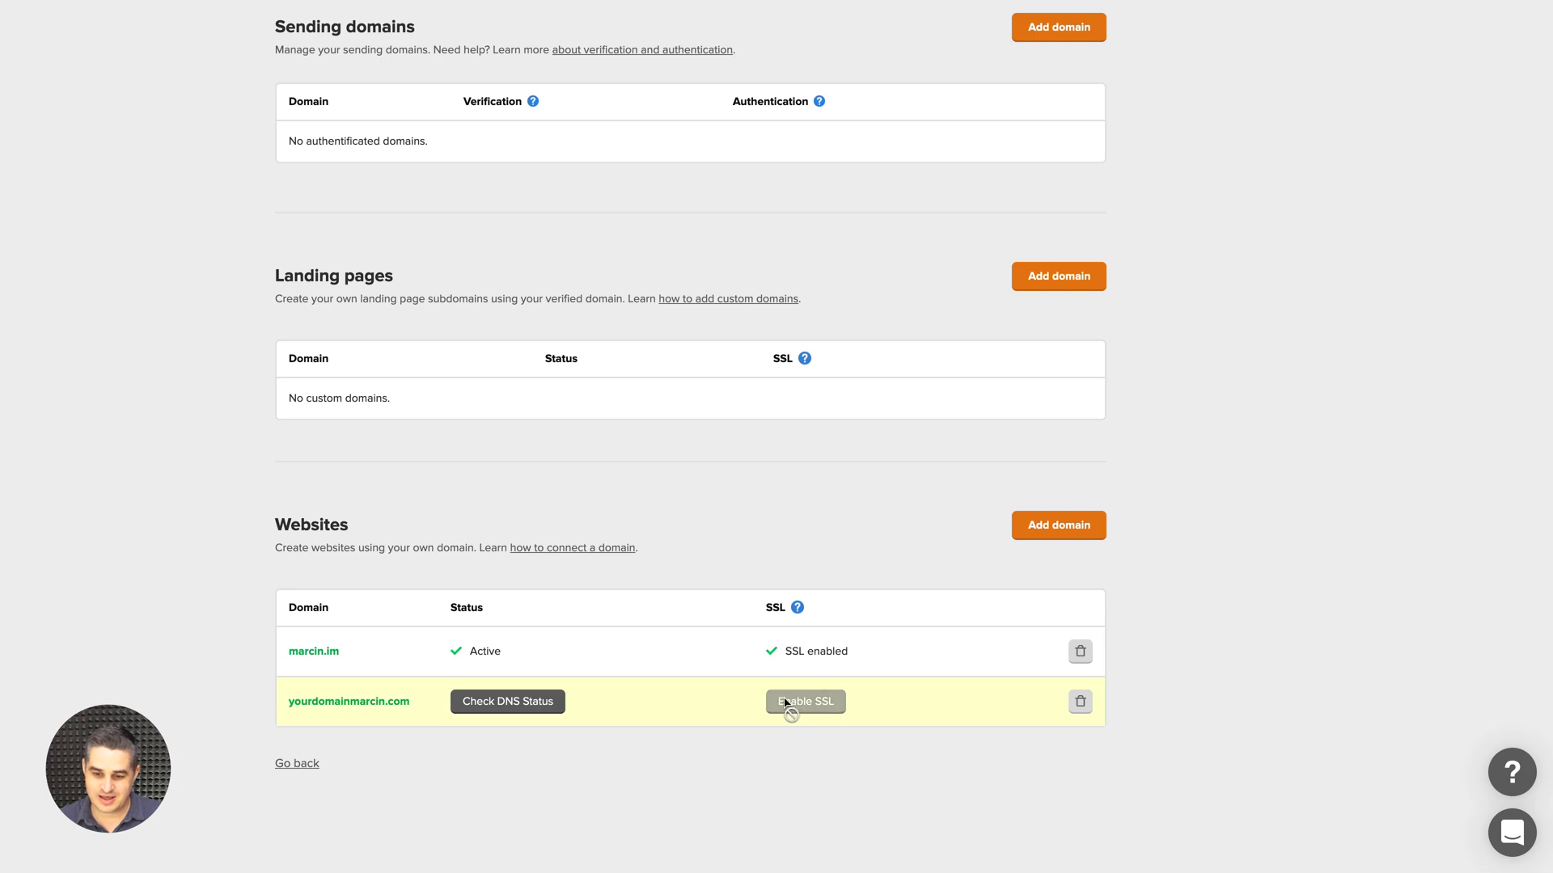
Delete the yourdomainmarcin.com domain and confirm its removal, leaving only marcin.im.
left_click(1080, 702)
left_click(908, 215)
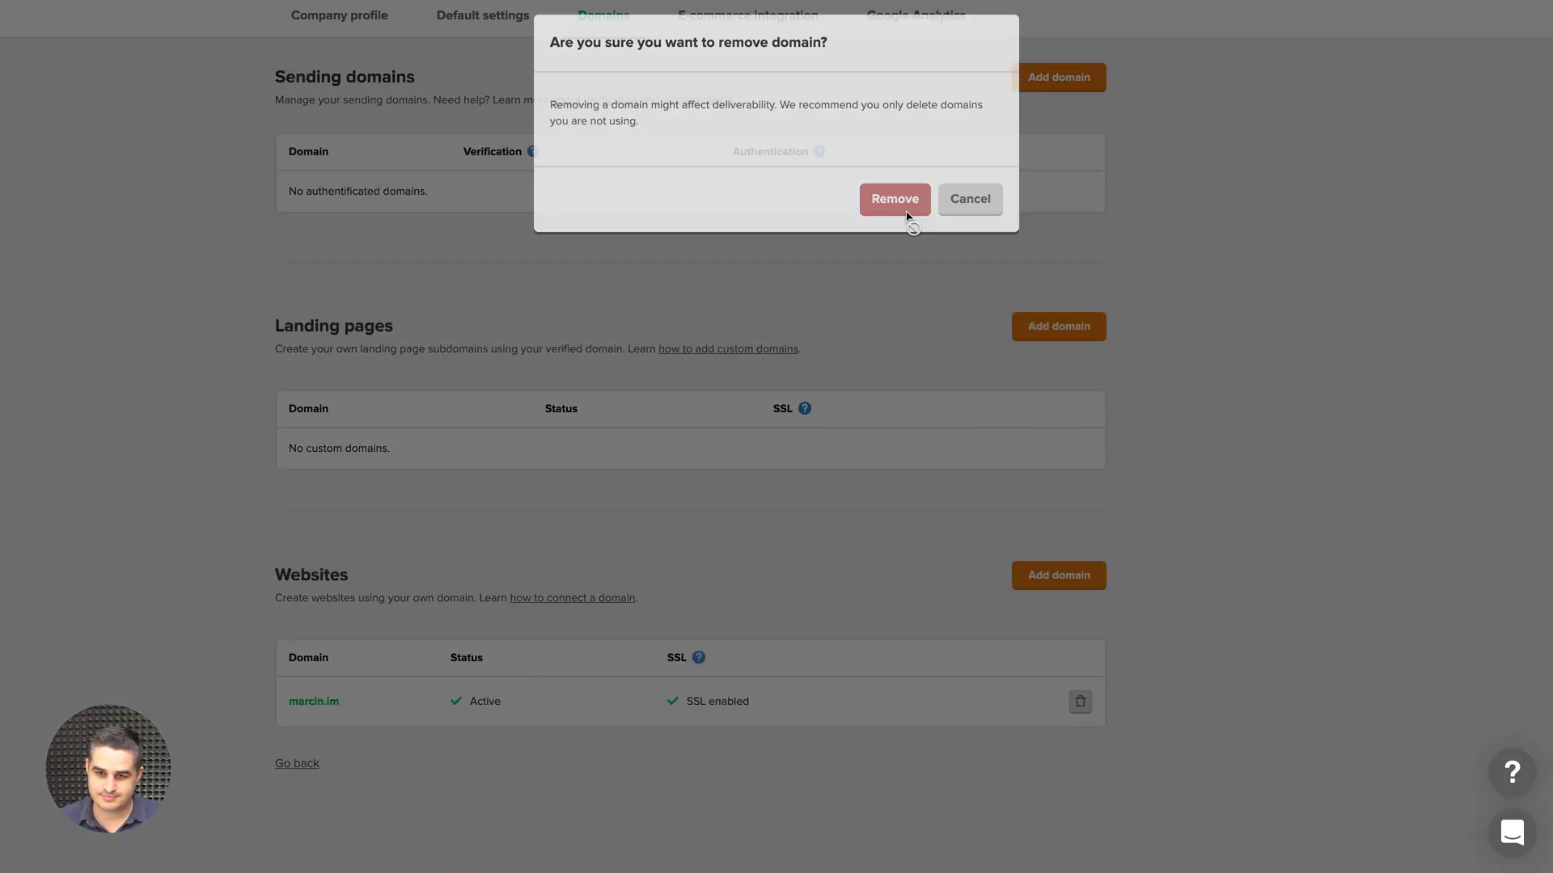
scroll(907, 217, "up", 3)
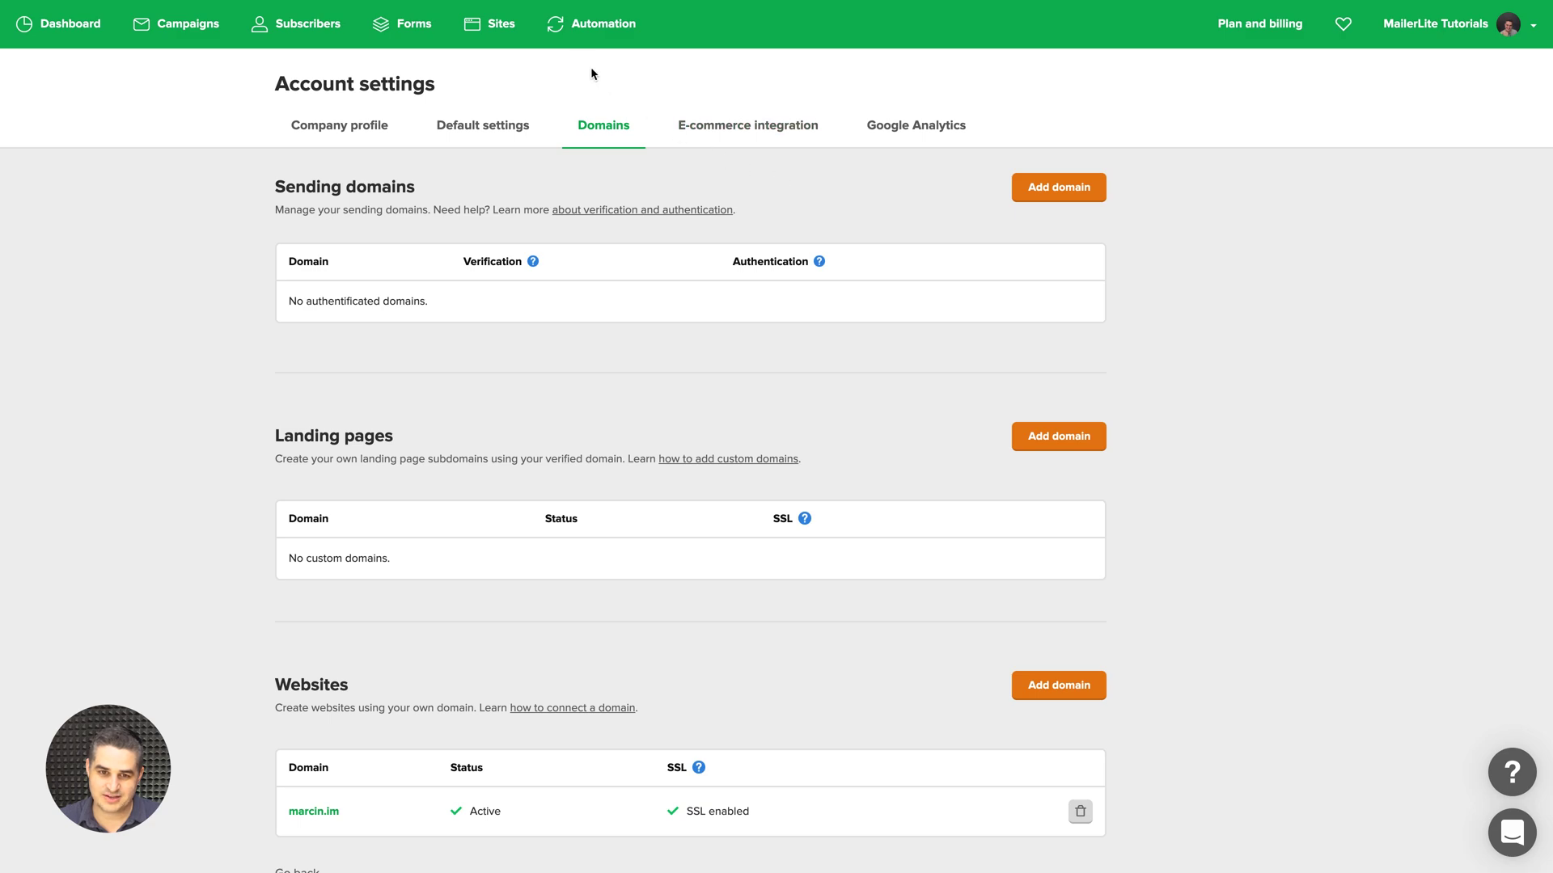
Return to the most recently created Site's Overview page from the Sites list.
left_click(508, 37)
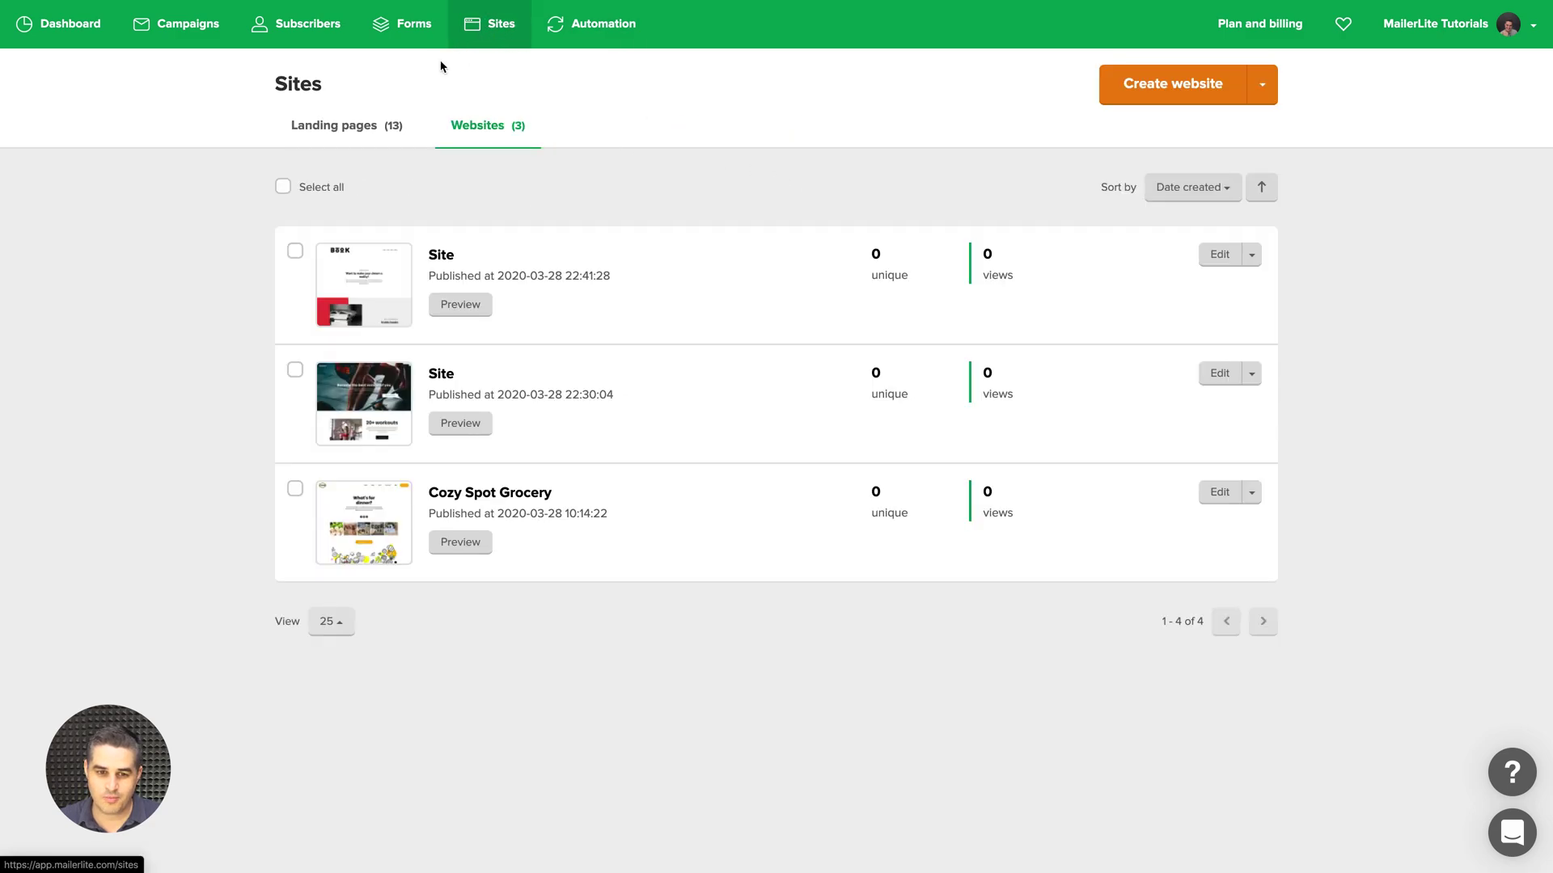
left_click(444, 257)
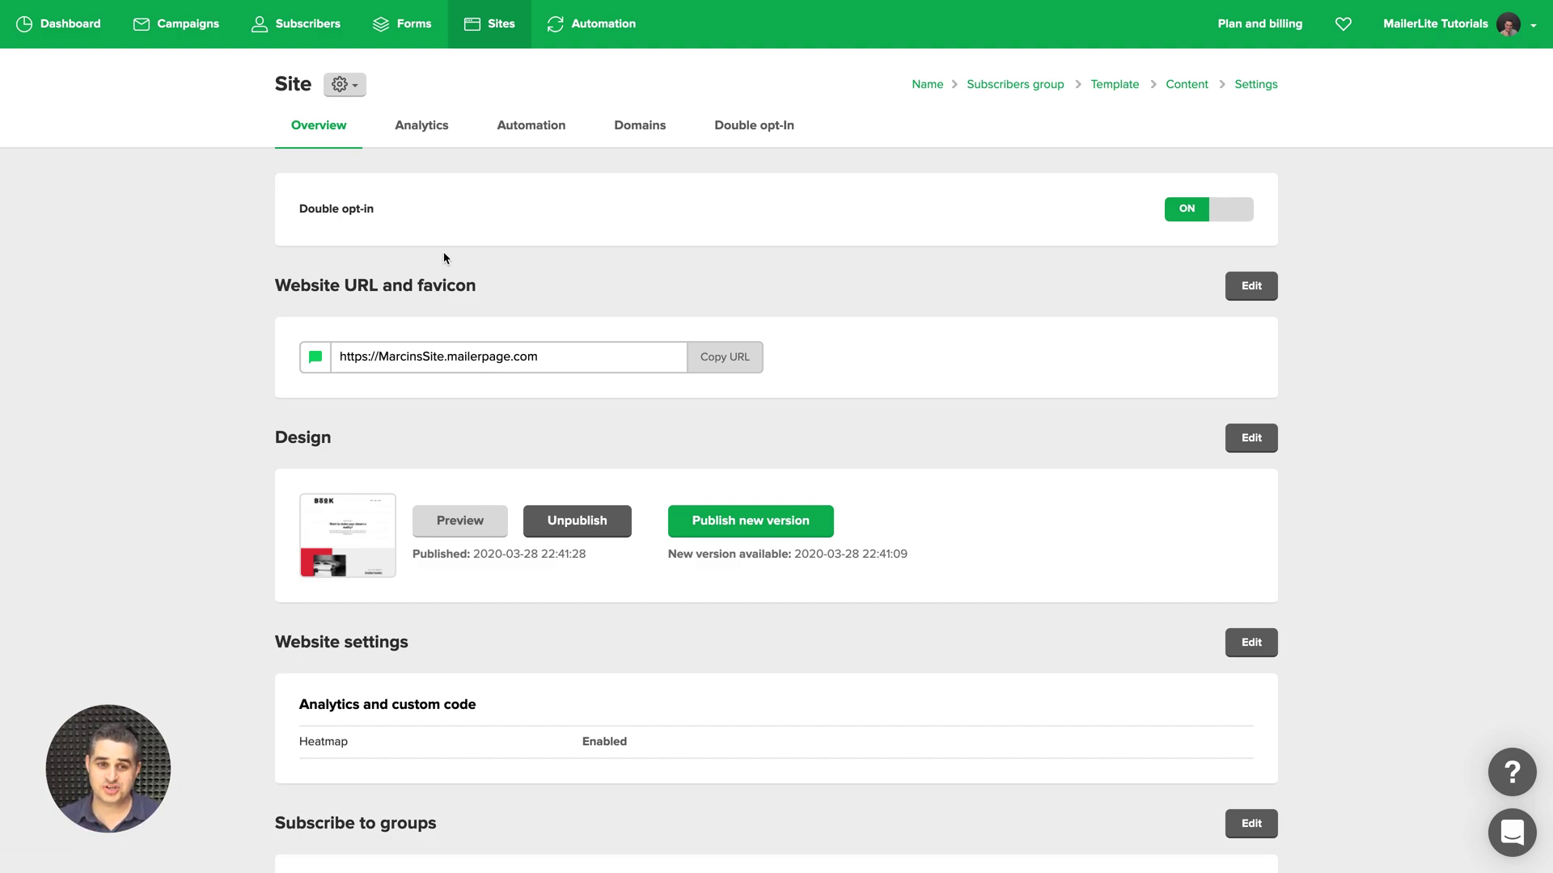
left_click(353, 91)
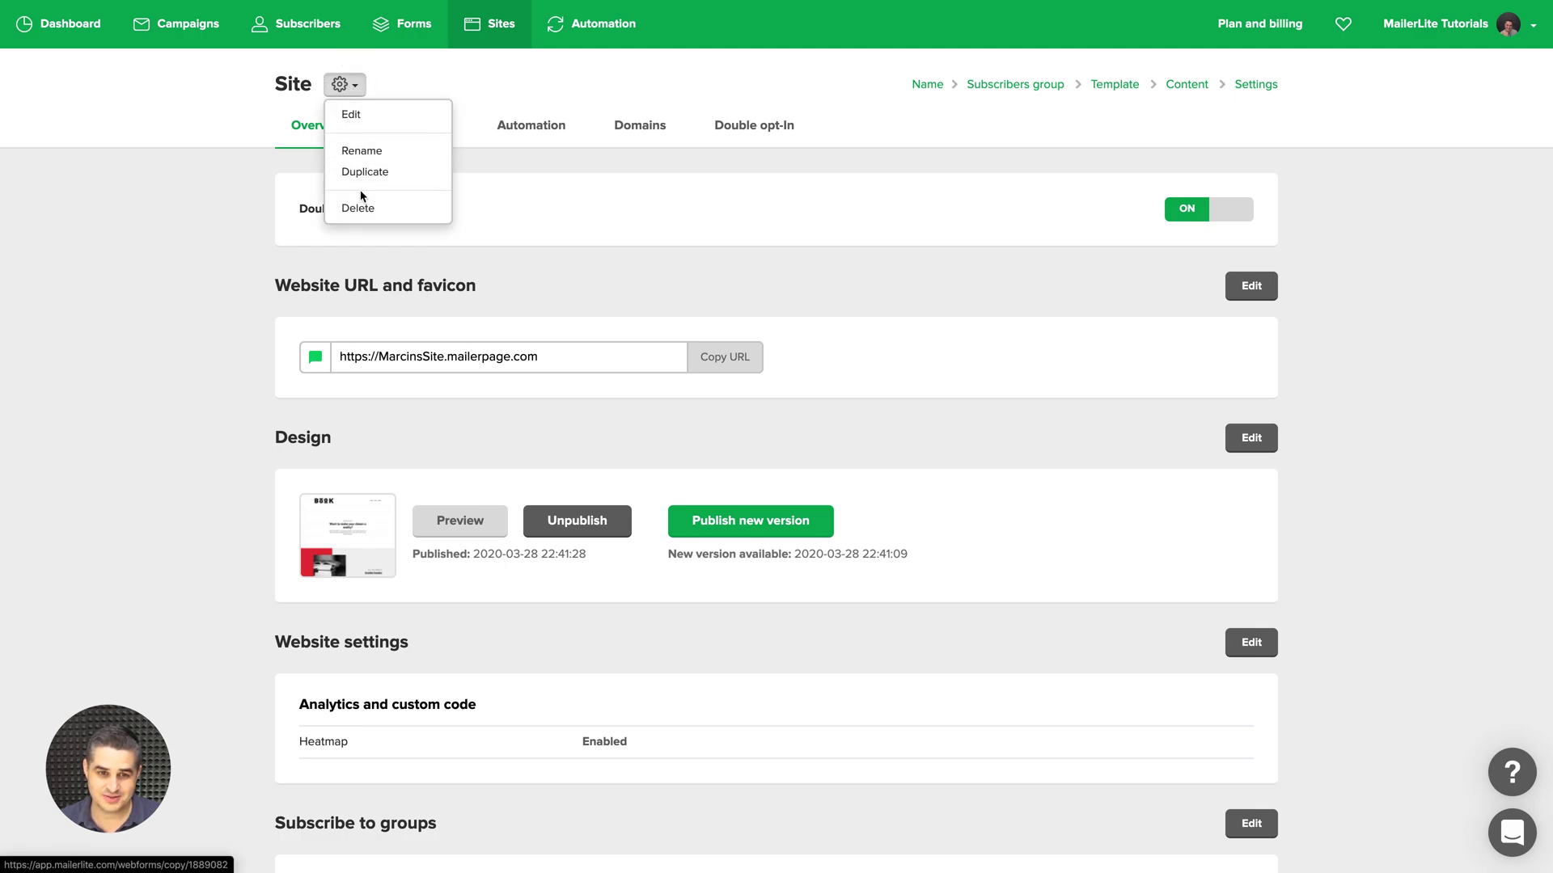
left_click(549, 157)
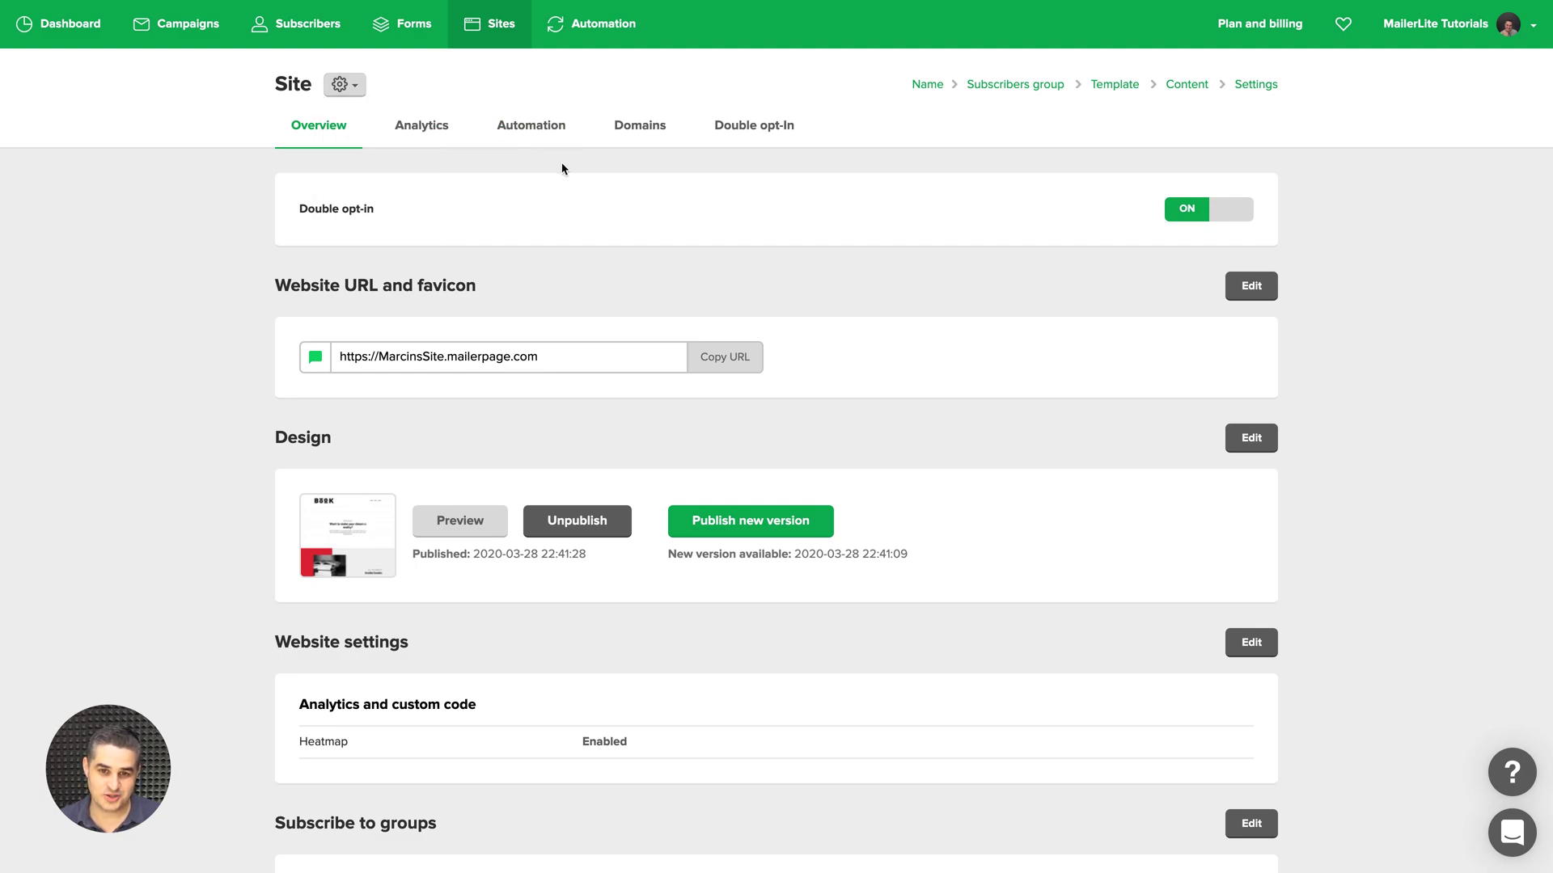